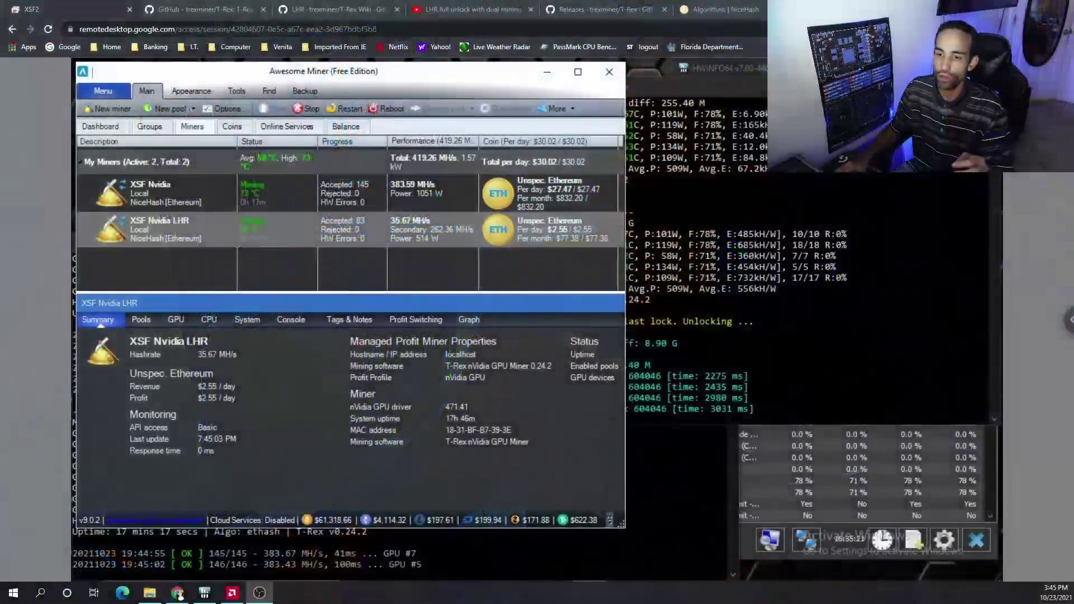
Step: Check the output of both T-Rex miner consoles
mouse_move(579, 576)
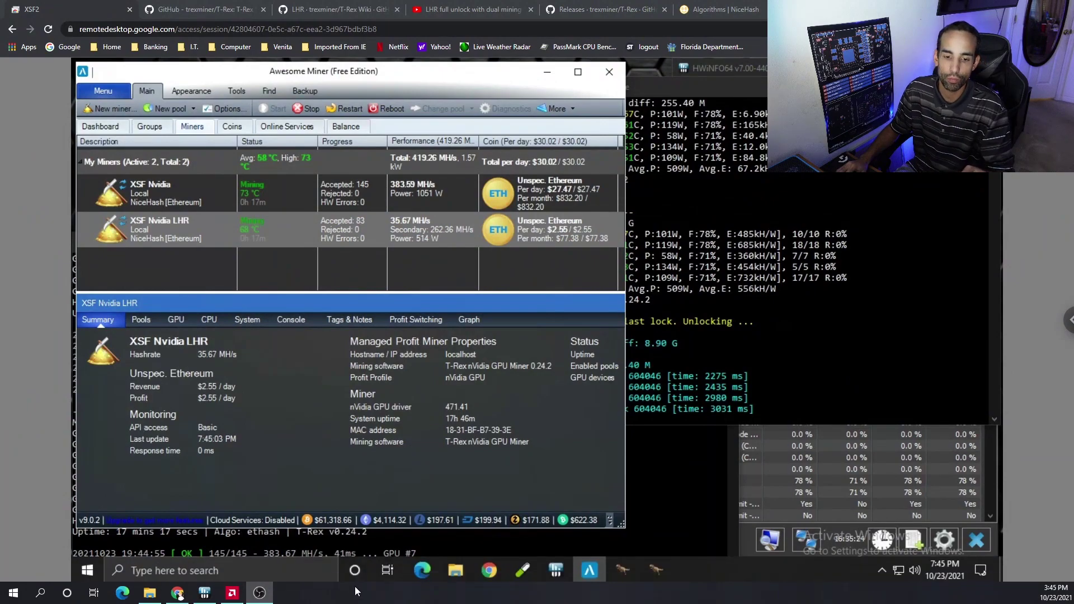
left_click(622, 569)
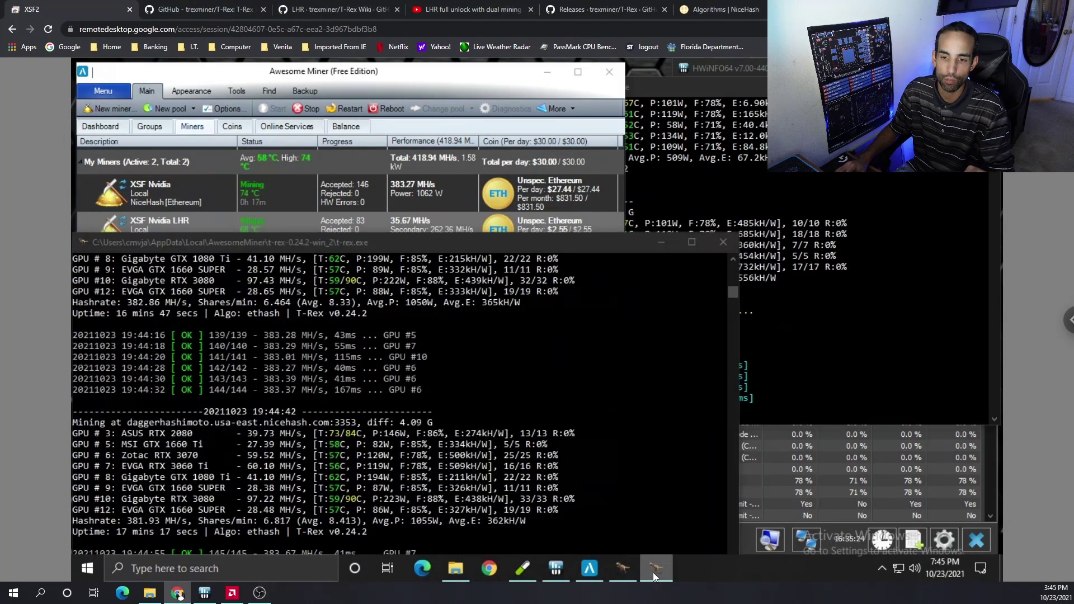
left_click(655, 569)
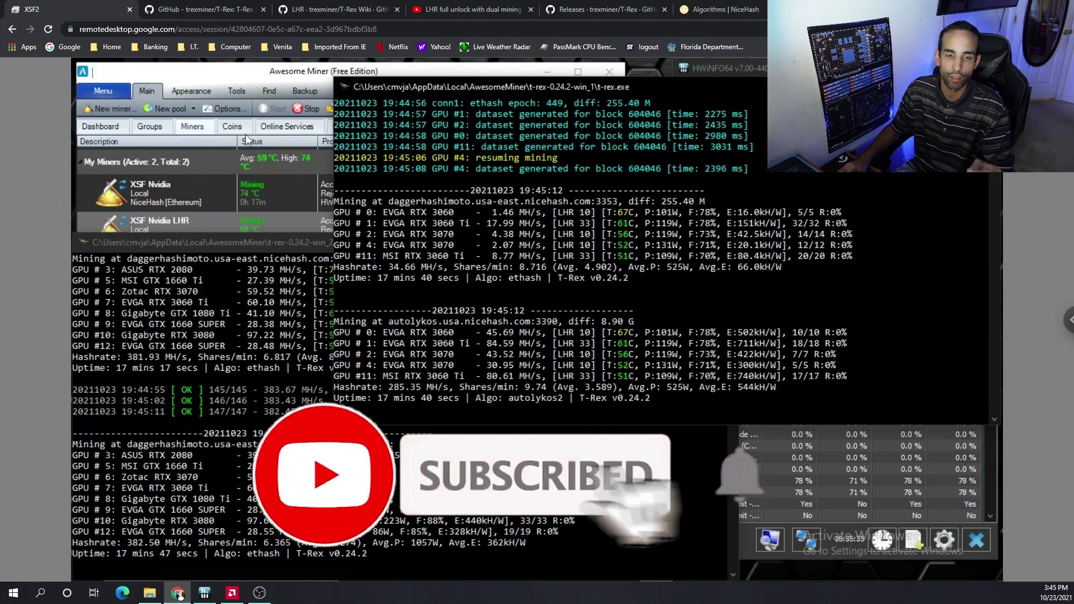
Step: View Managed Miners in Options and try adding a third miner, dismissing the Free Edition limit warning
left_click(229, 108)
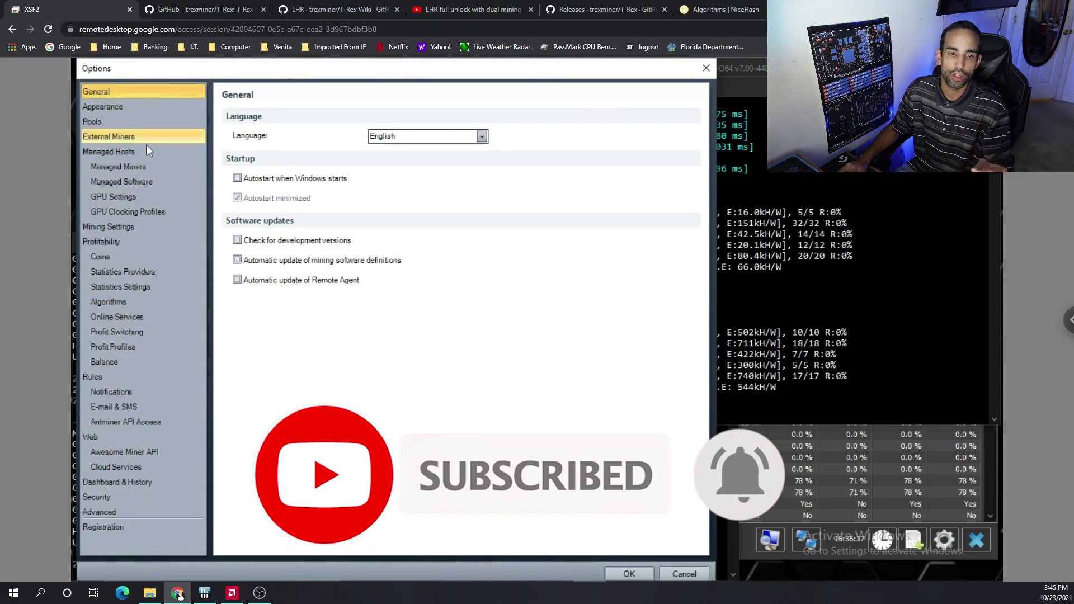
left_click(142, 167)
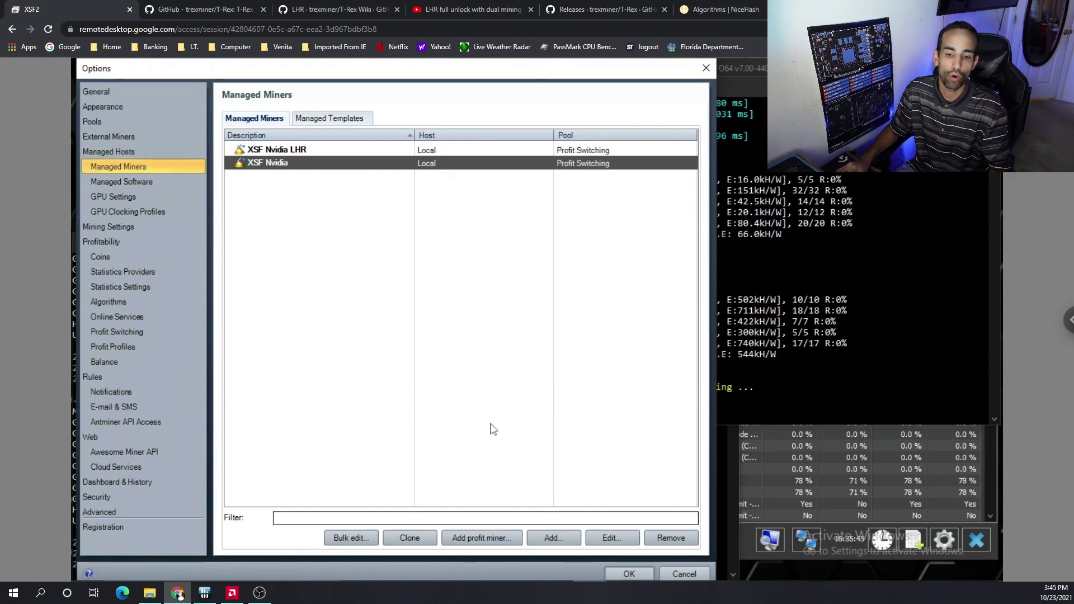
left_click(556, 531)
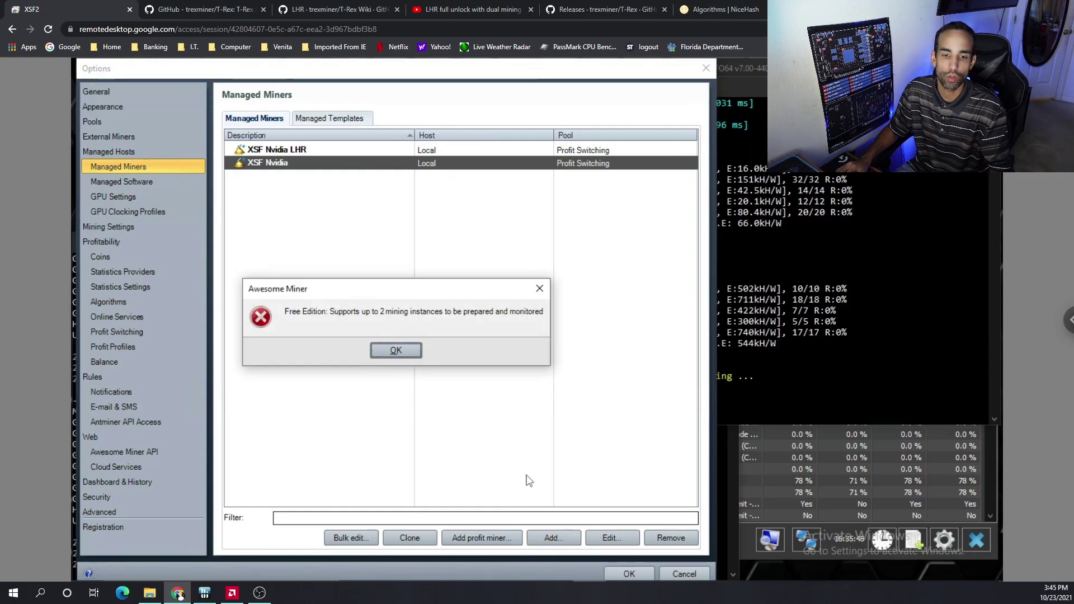
left_click(396, 351)
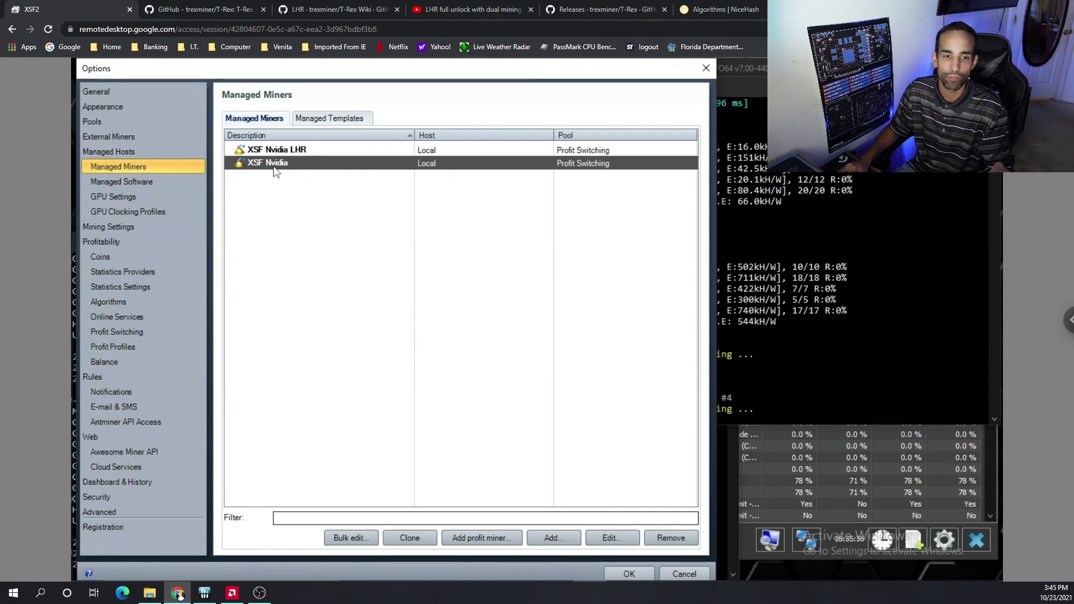
double_click(357, 168)
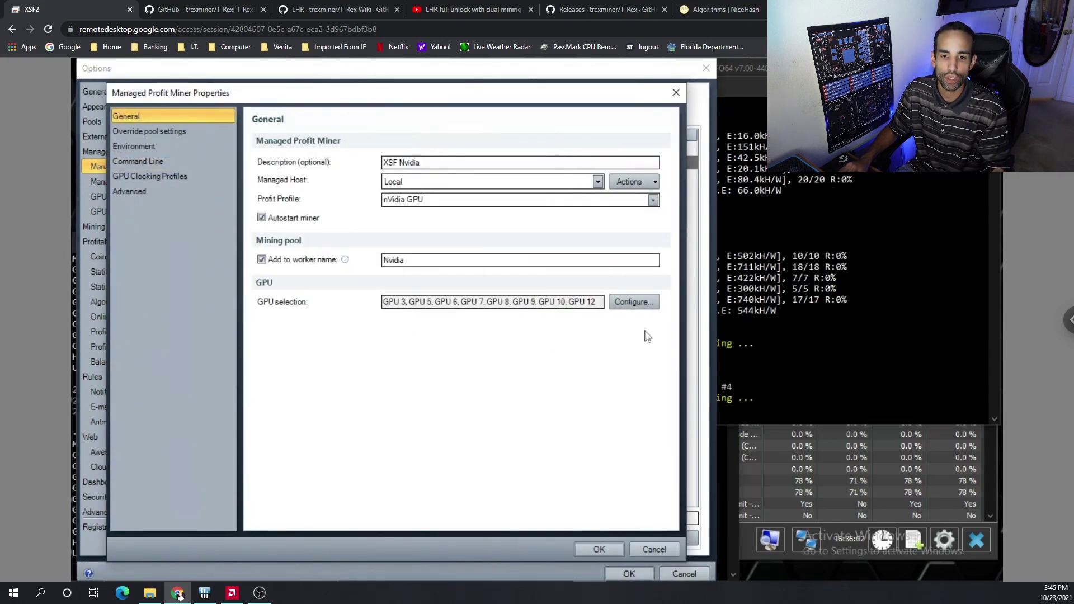
left_click(633, 302)
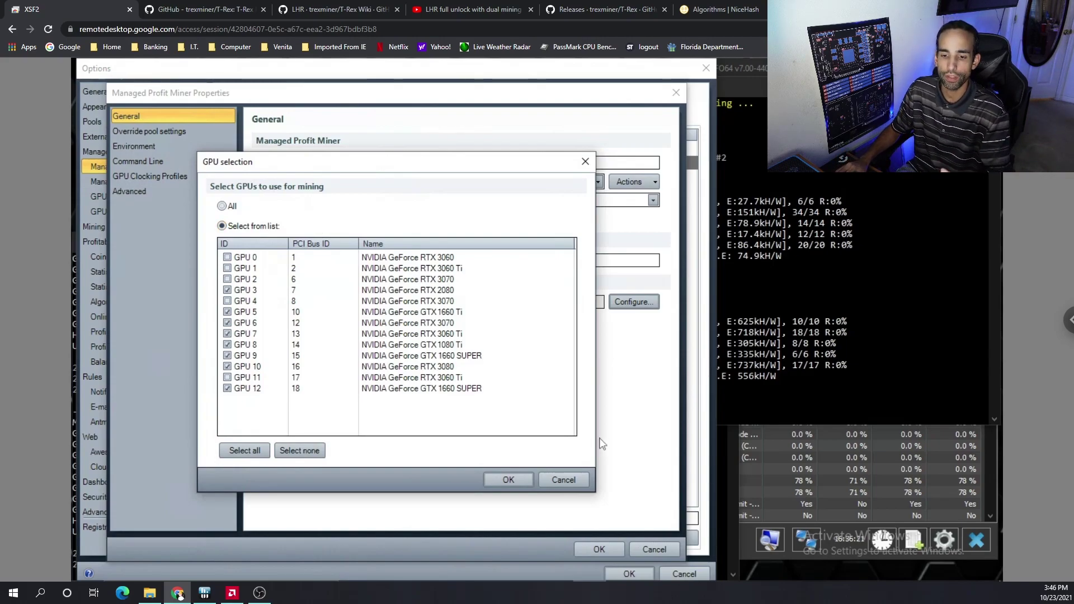
left_click(582, 480)
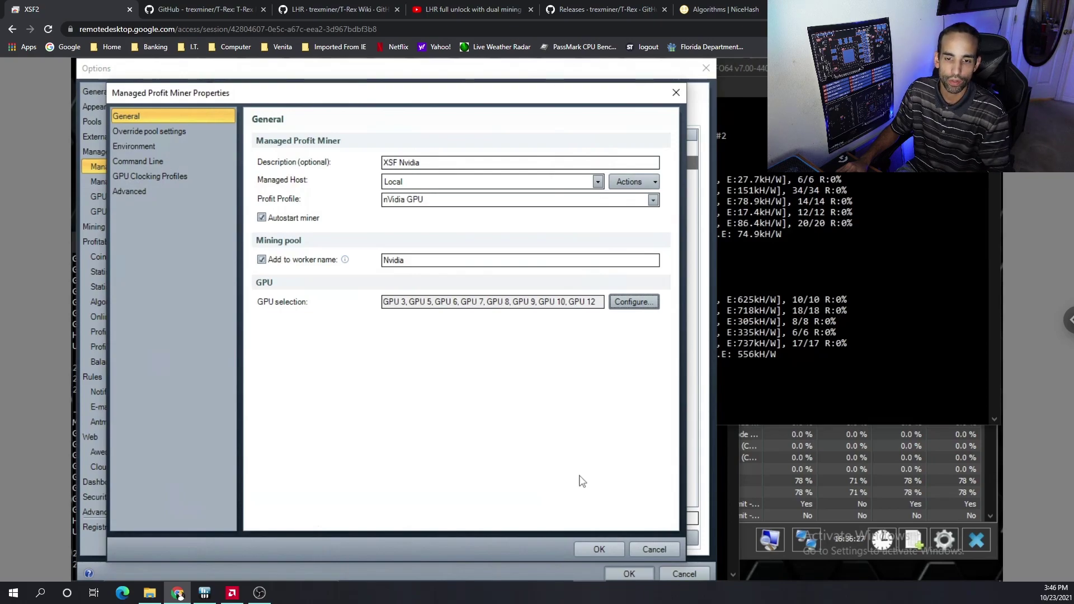
left_click(599, 548)
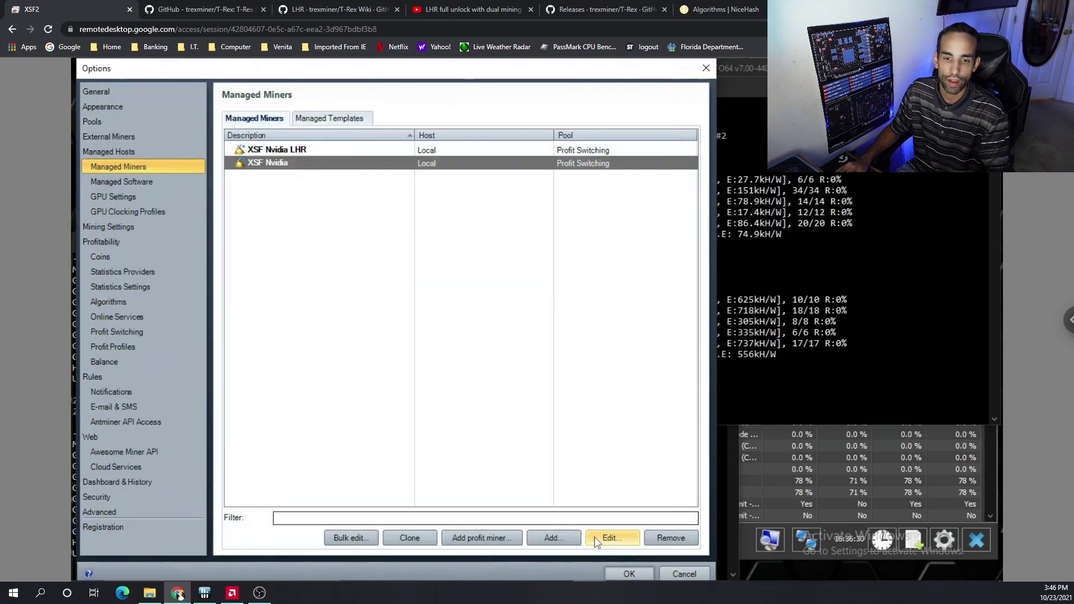
double_click(314, 150)
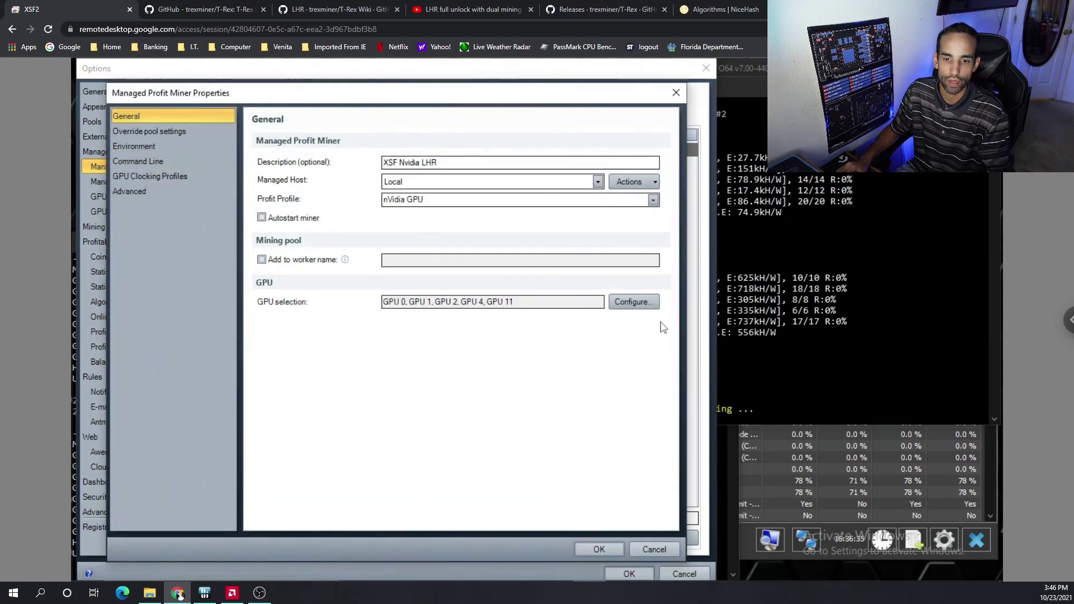
left_click(634, 302)
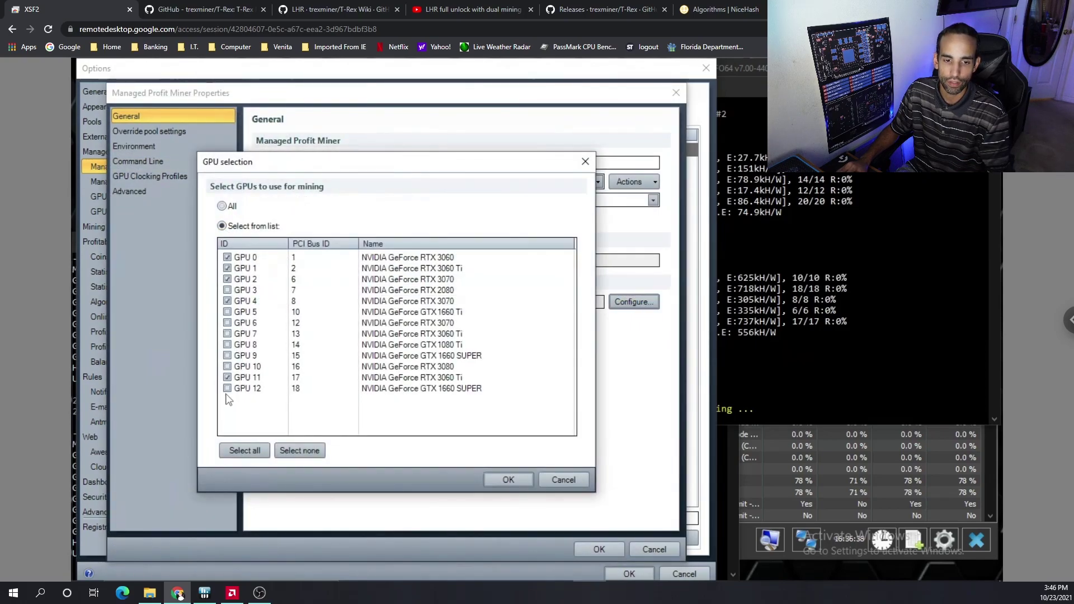
left_click(526, 484)
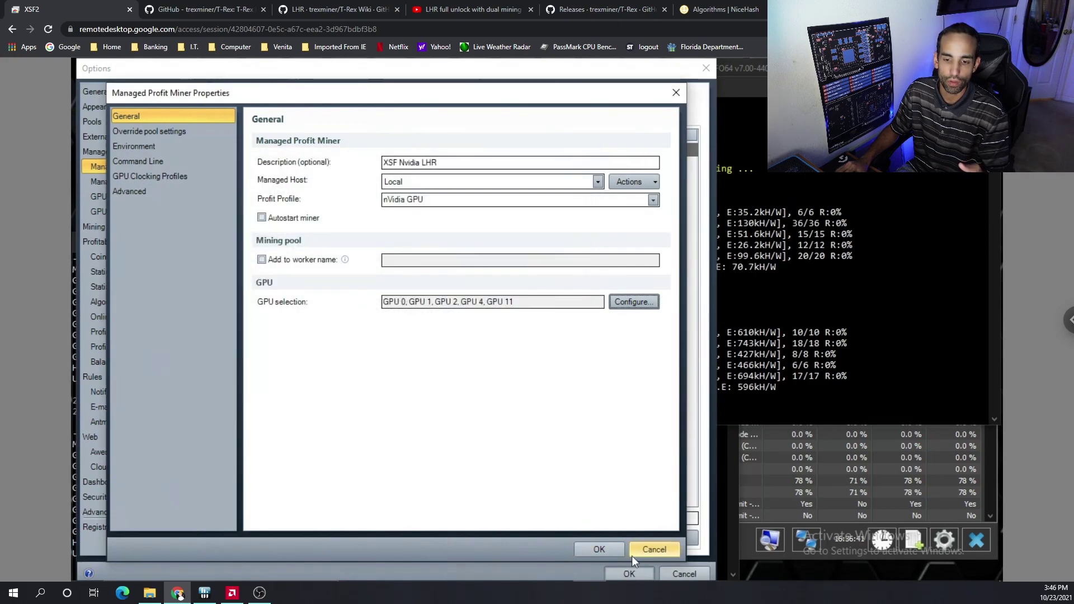
left_click(597, 549)
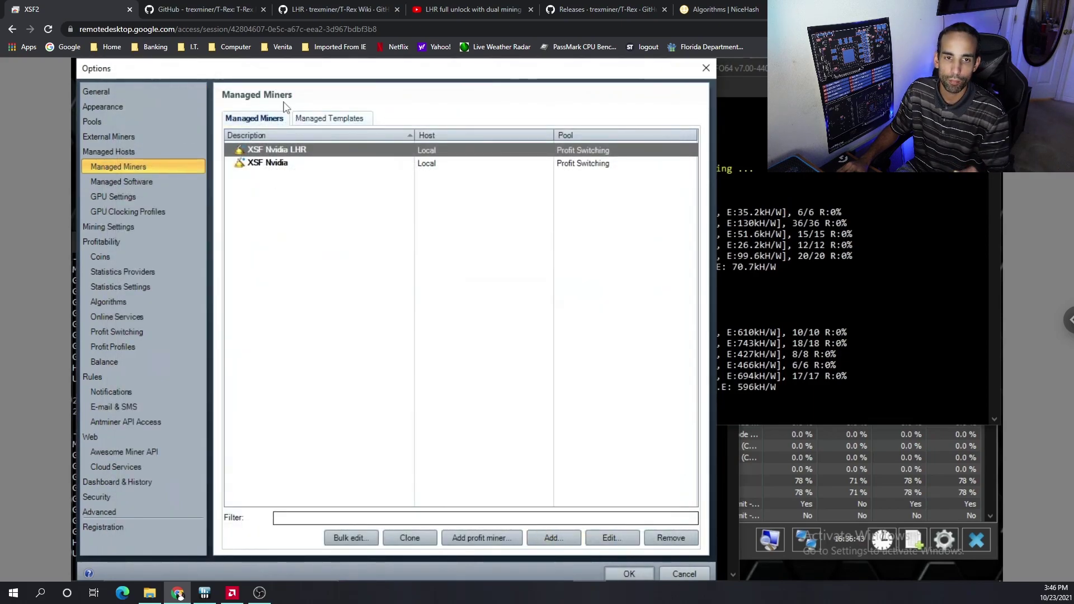
Step: Open the T-Rex LHR wiki page on GitHub and scroll to its dual-mining tables
left_click(207, 9)
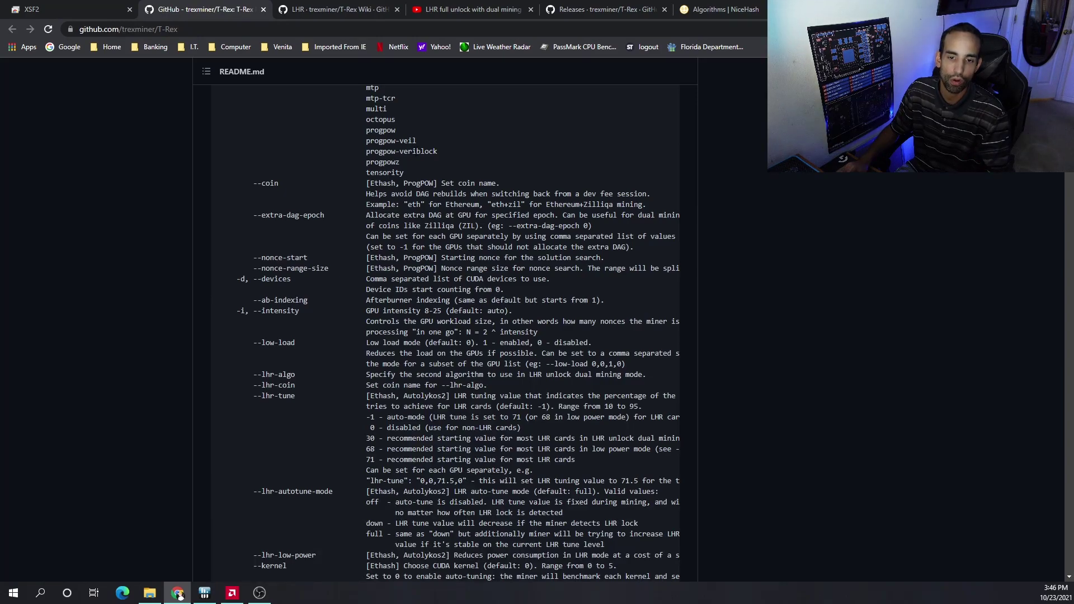
scroll(418, 155, "up", 5)
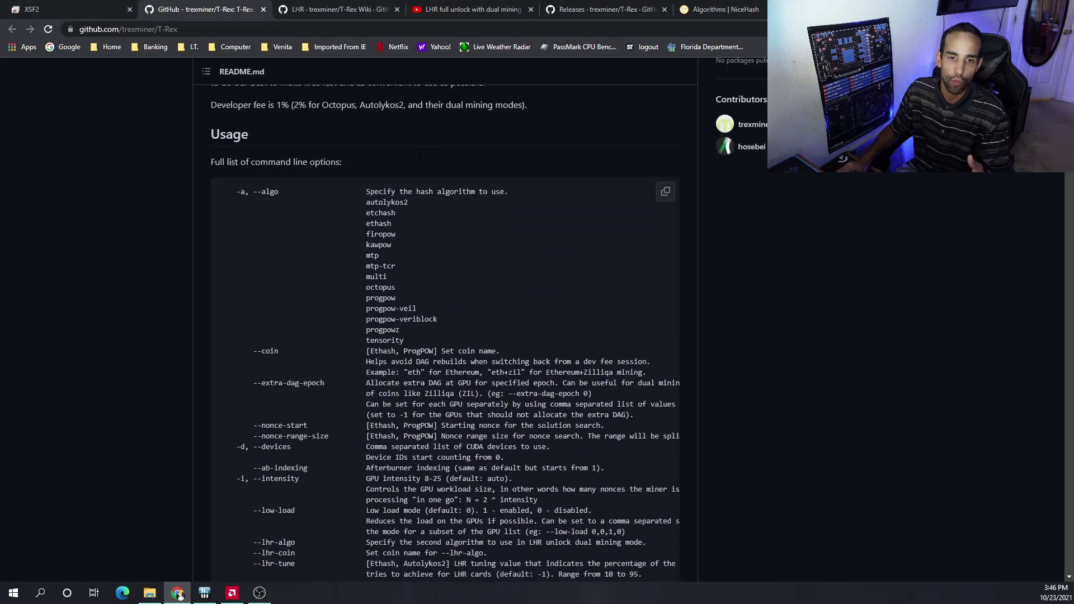
scroll(418, 155, "down", 7)
left_click(343, 7)
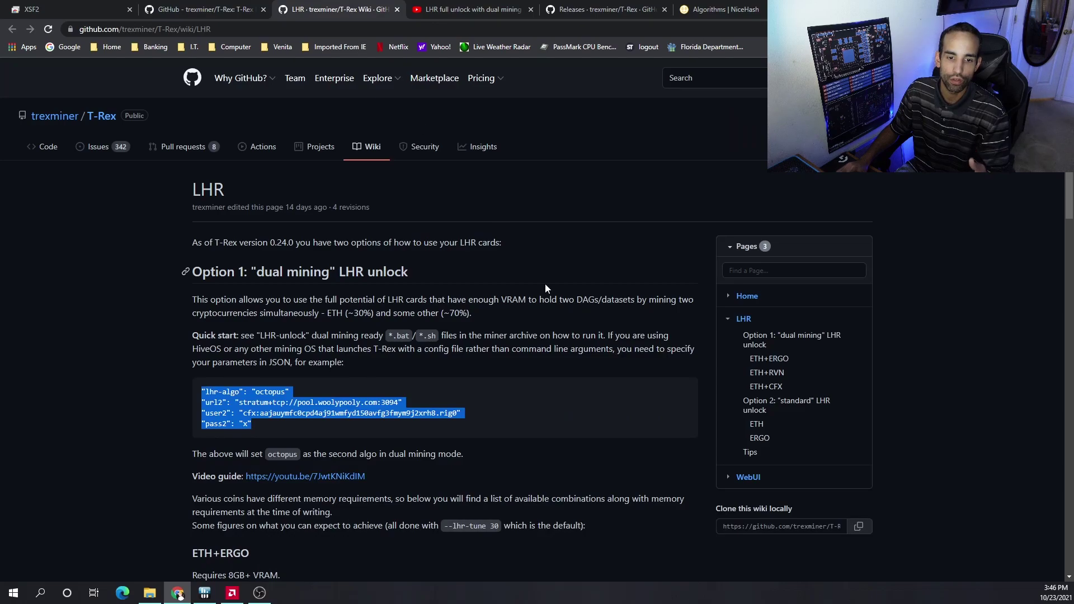
scroll(545, 286, "down", 8)
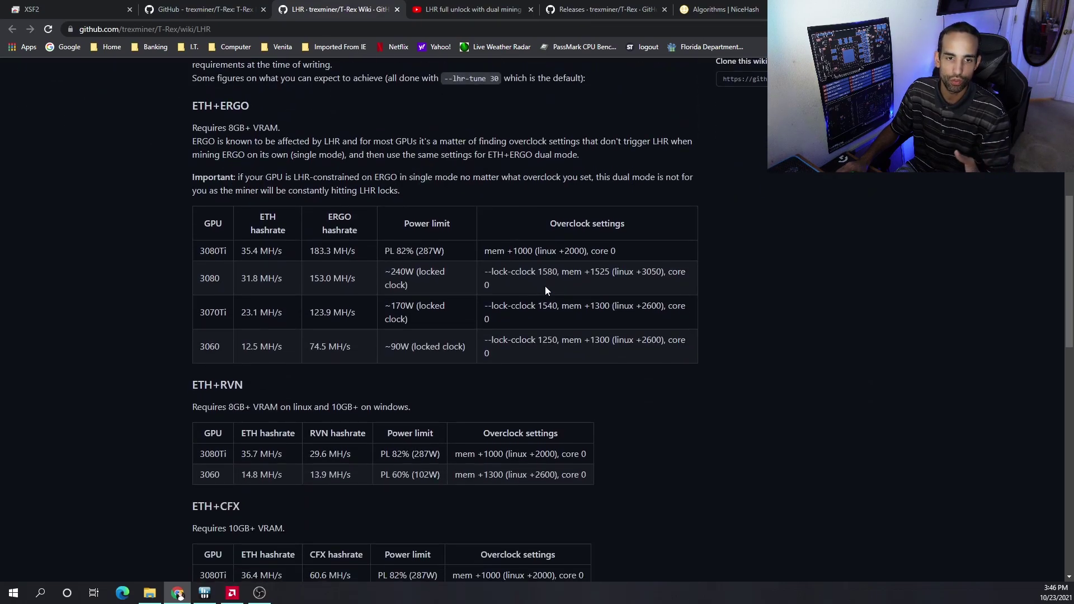
scroll(545, 286, "down", 1)
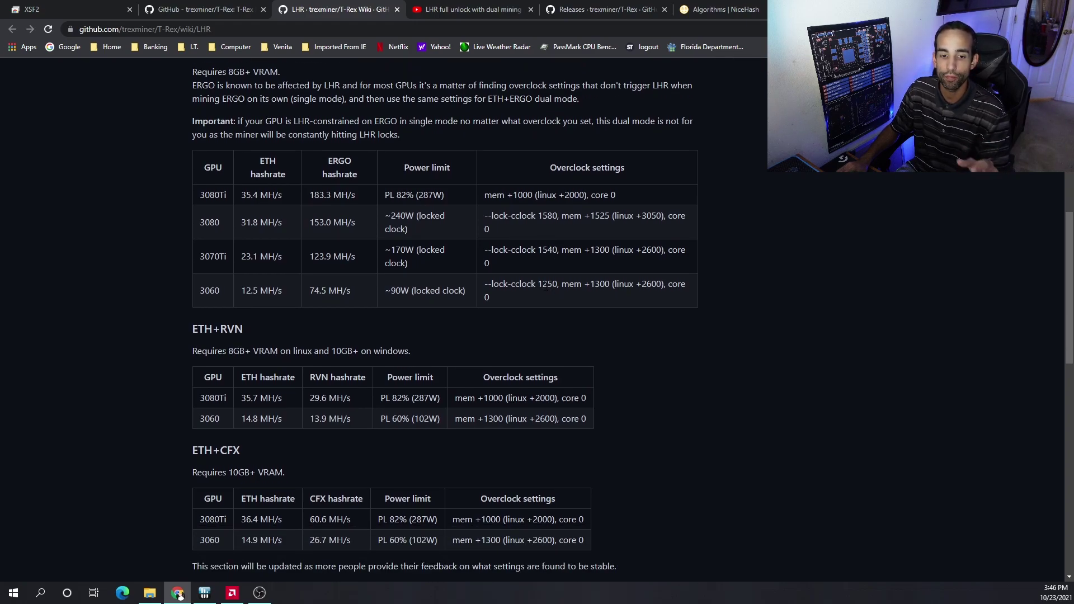
Step: Highlight the ETH+RVN requirements (8GB+ VRAM, 10GB+ on Windows, 3080Ti), then return to Awesome Miner
left_click_drag(428, 356, 342, 353)
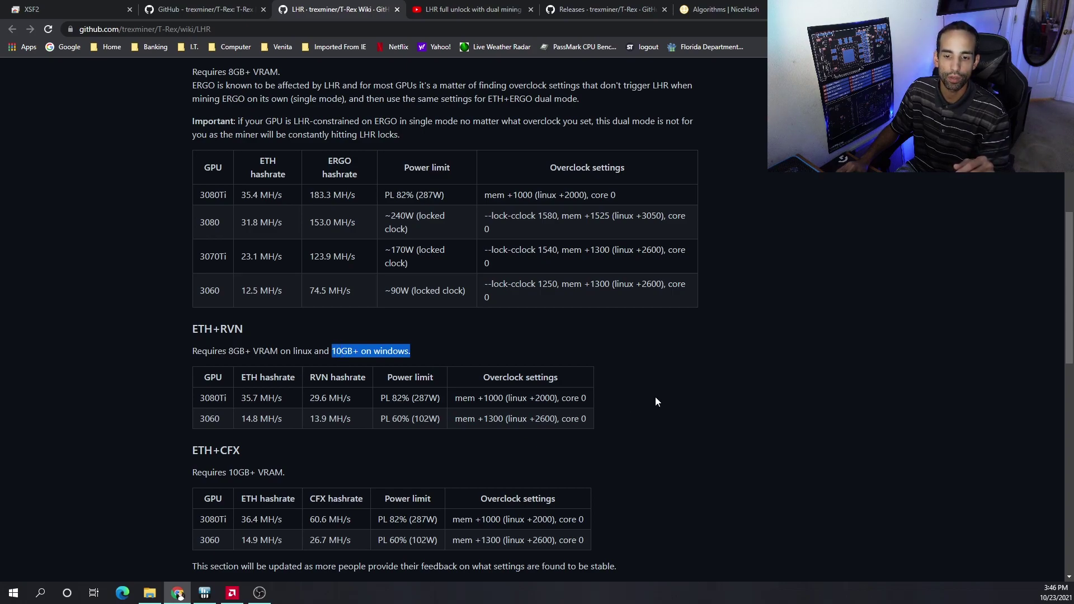
left_click_drag(204, 418, 245, 419)
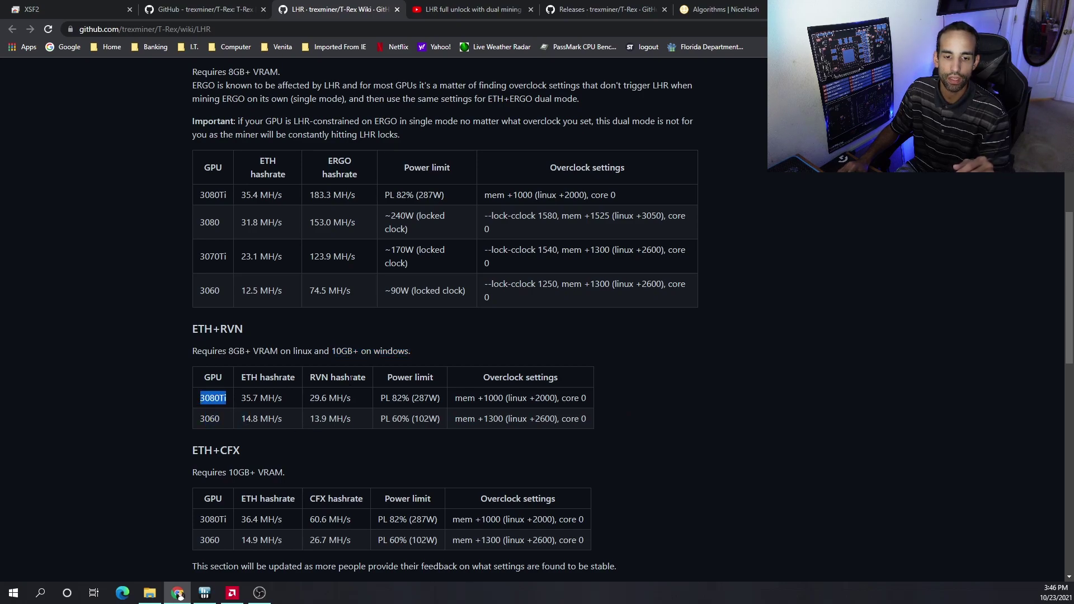
left_click_drag(332, 351, 372, 351)
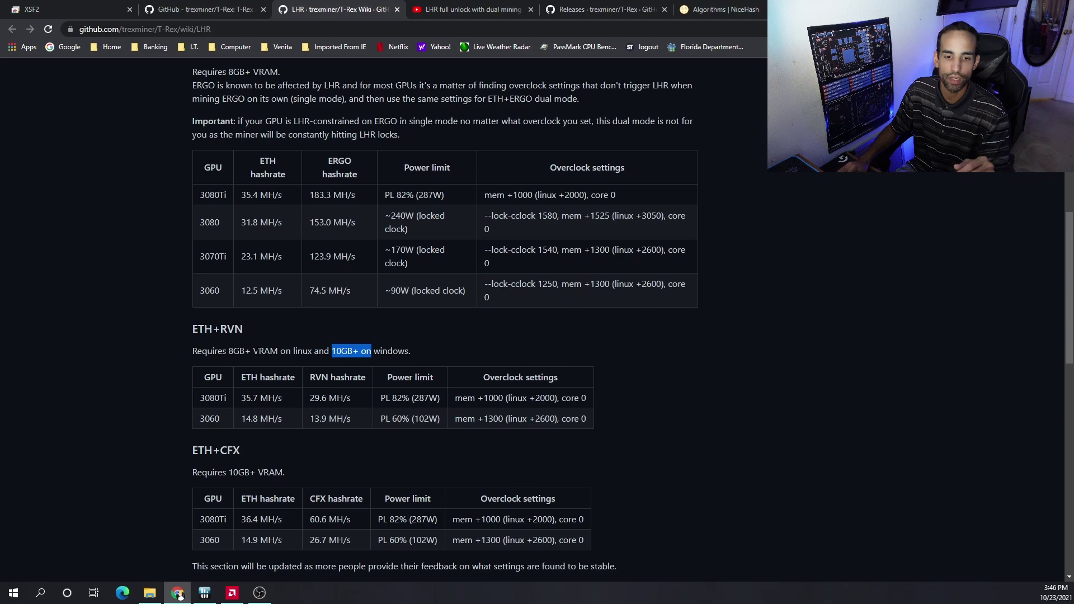
left_click_drag(227, 351, 273, 357)
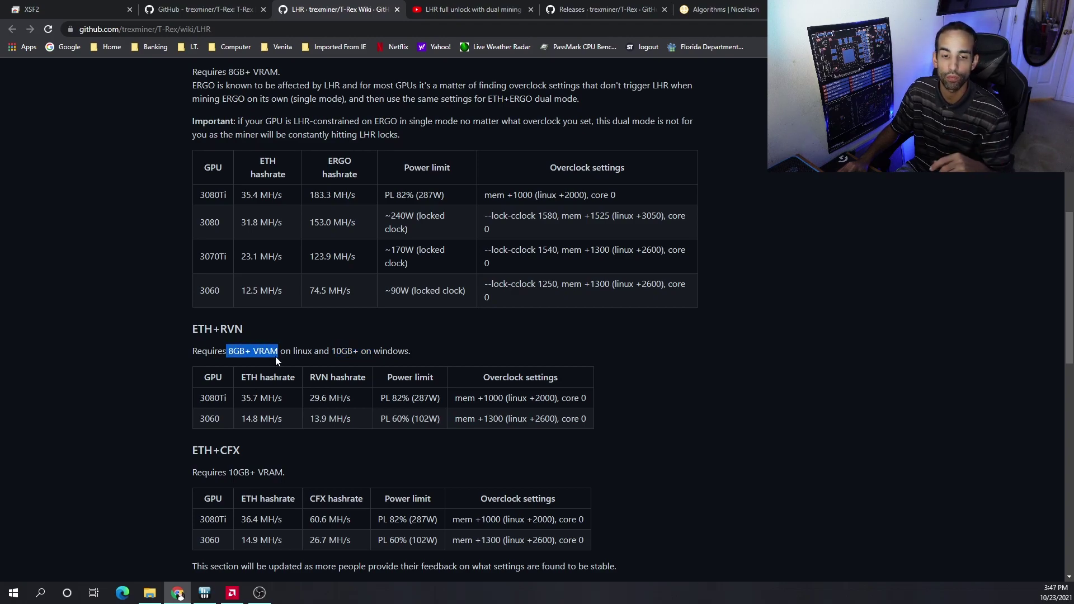
left_click(225, 351)
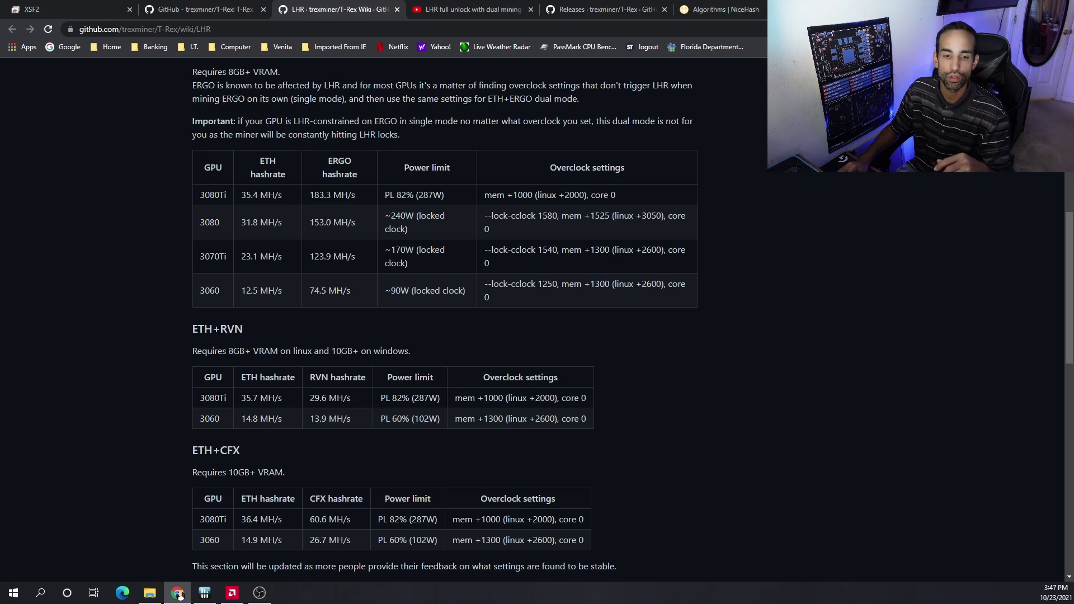
left_click_drag(233, 351, 270, 351)
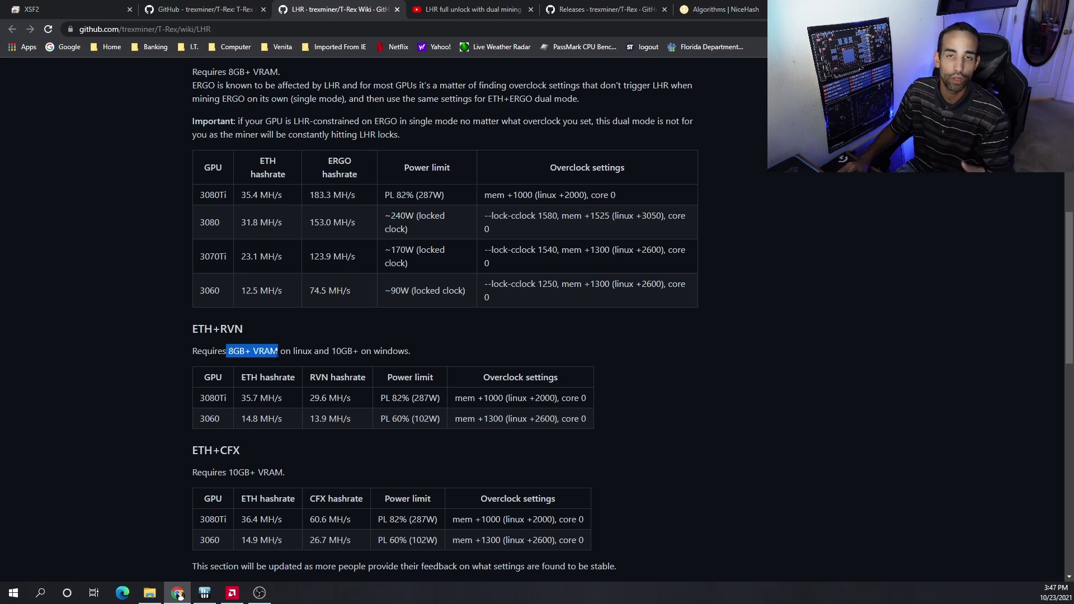
scroll(343, 253, "up", 2)
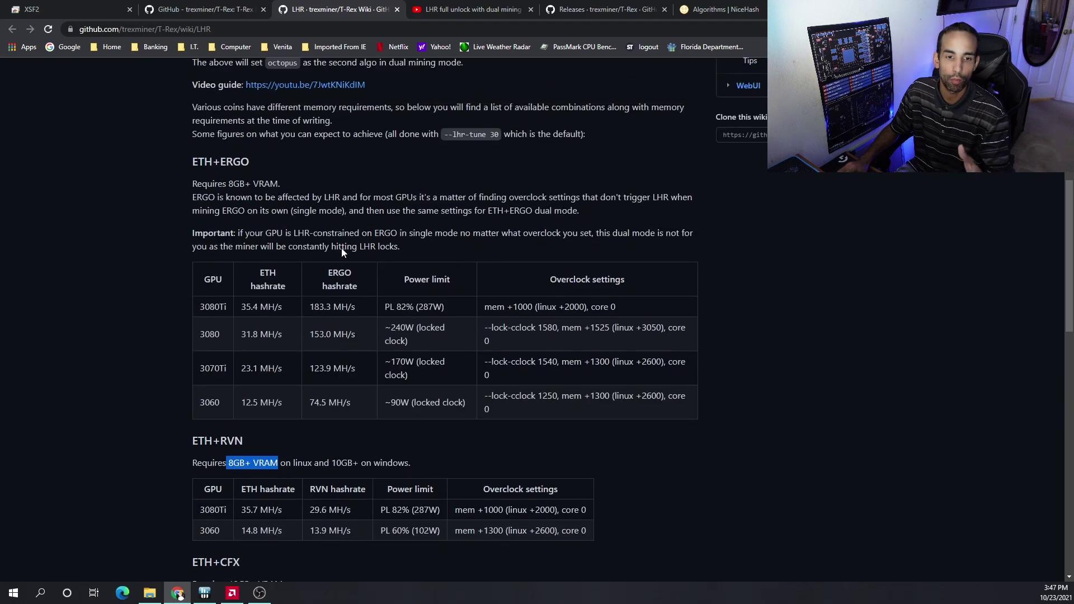
left_click(32, 8)
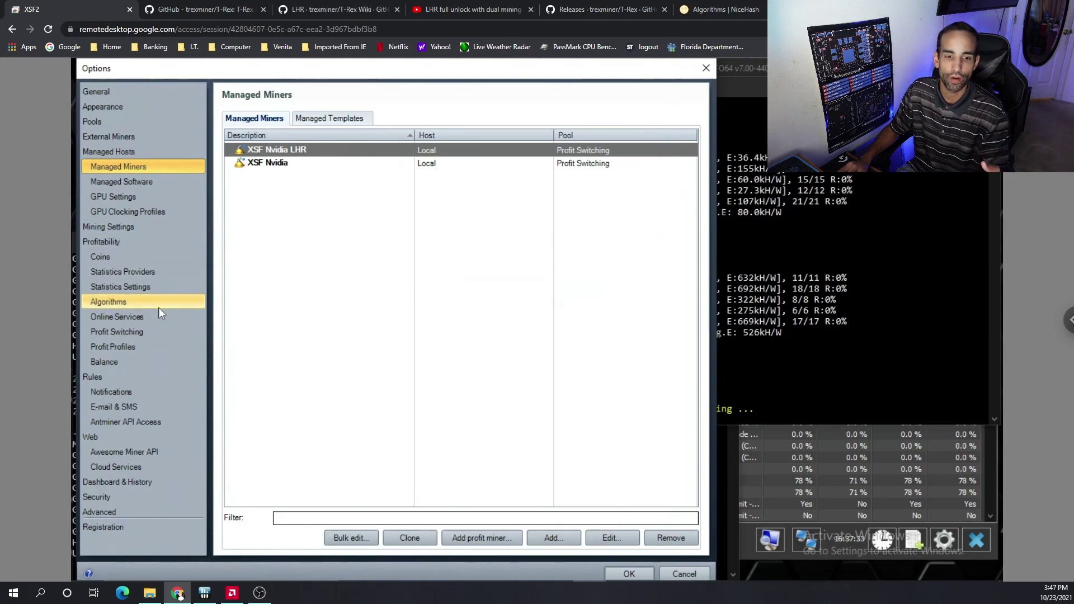
Step: Open the nVidia GPU profit profile and view T-Rex's Ethereum algorithm settings
left_click(149, 343)
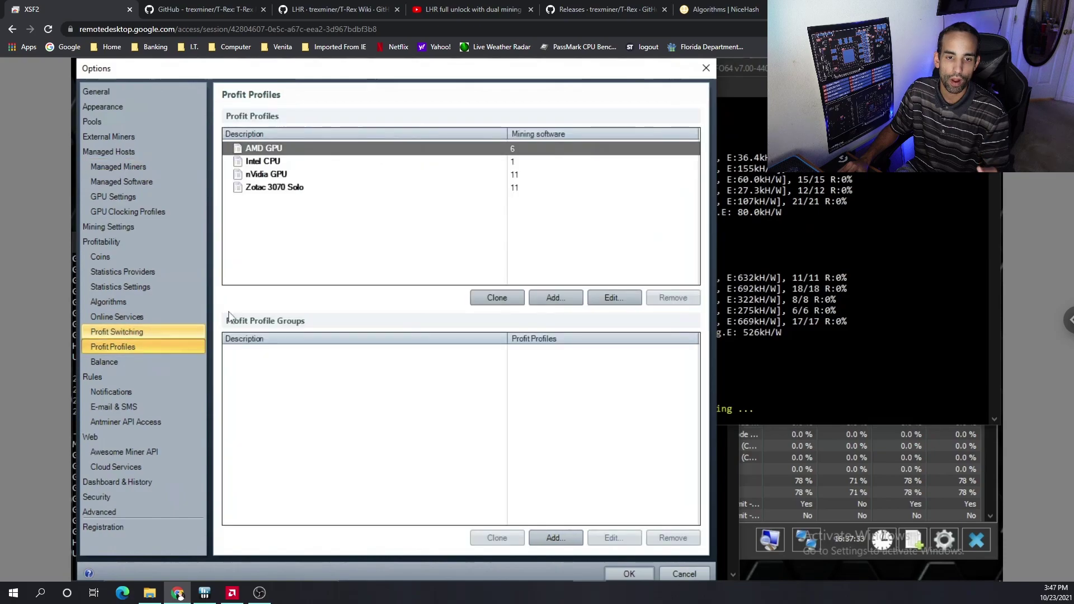
double_click(300, 173)
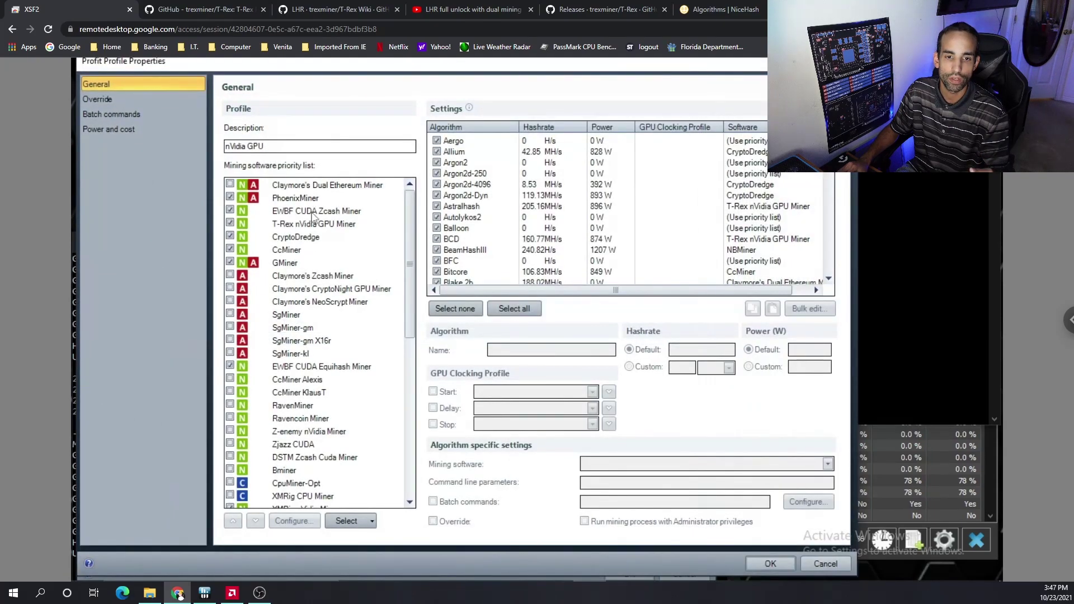
left_click(312, 226)
scroll(579, 250, "down", 10)
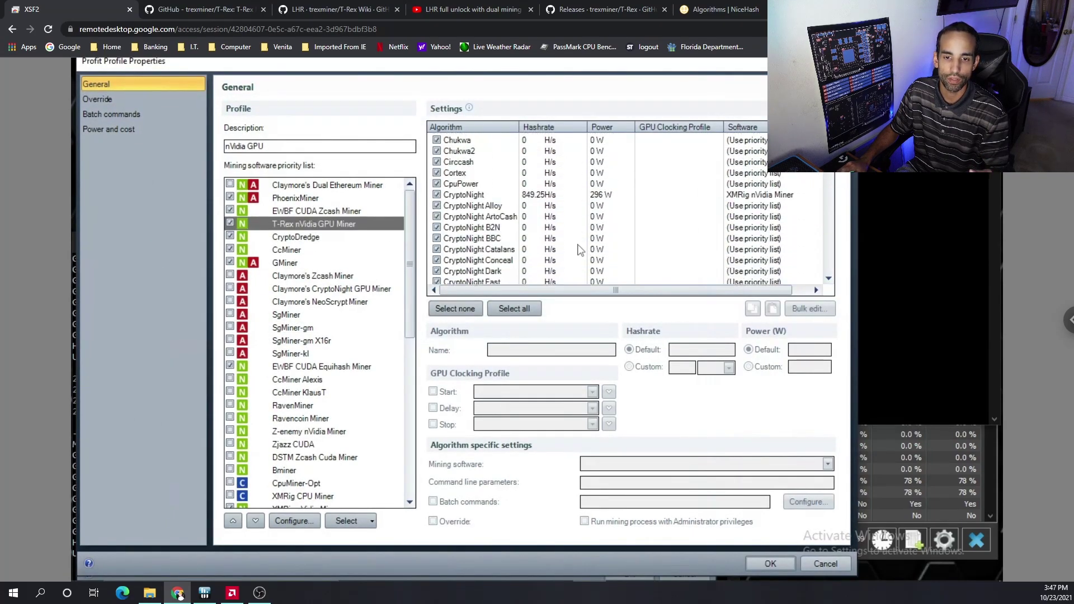
scroll(579, 250, "down", 10)
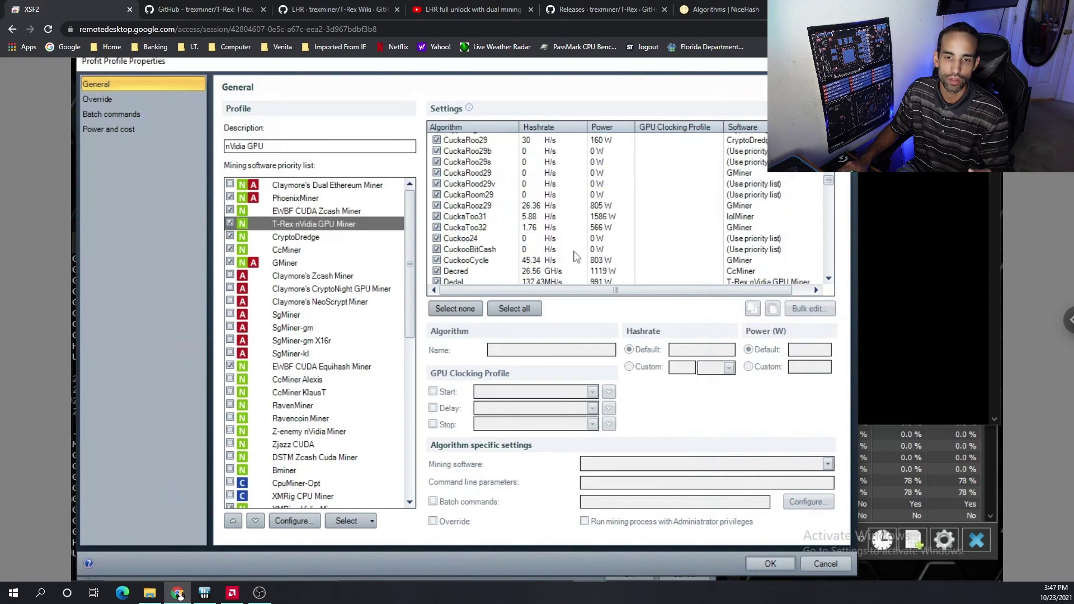
scroll(448, 252, "down", 4)
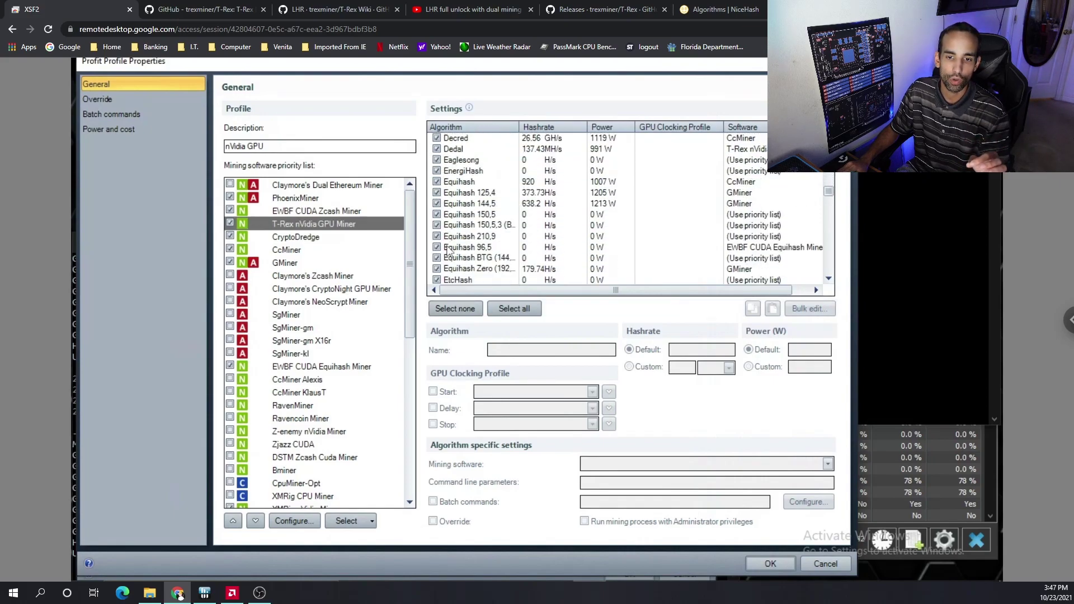
left_click(476, 215)
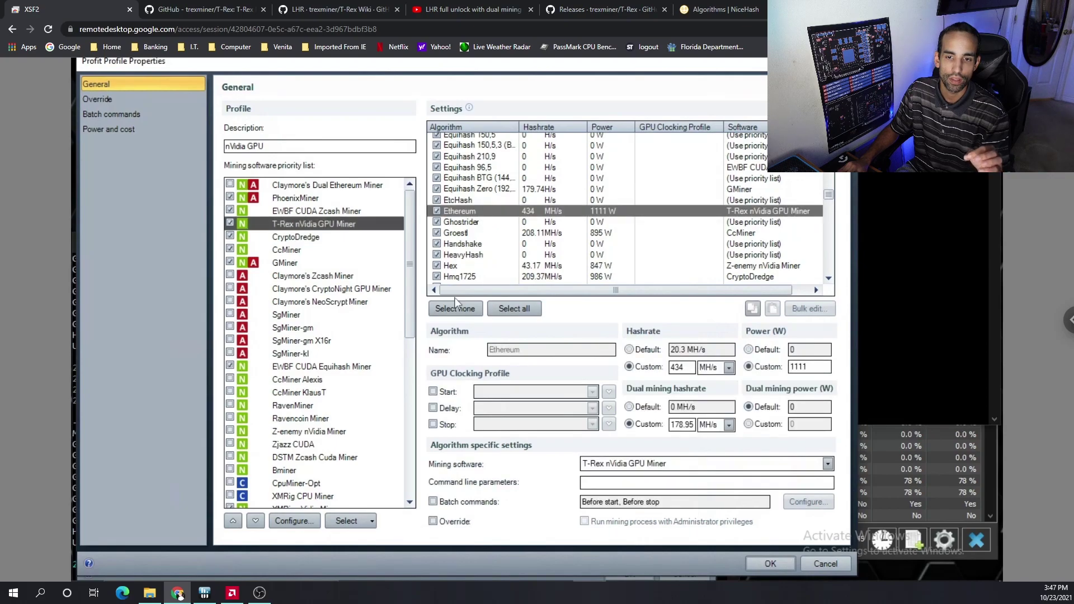
Step: Inspect the T-Rex miner's empty command-line parameters without changes, then confirm the profile with OK
left_click(292, 522)
left_click(421, 340)
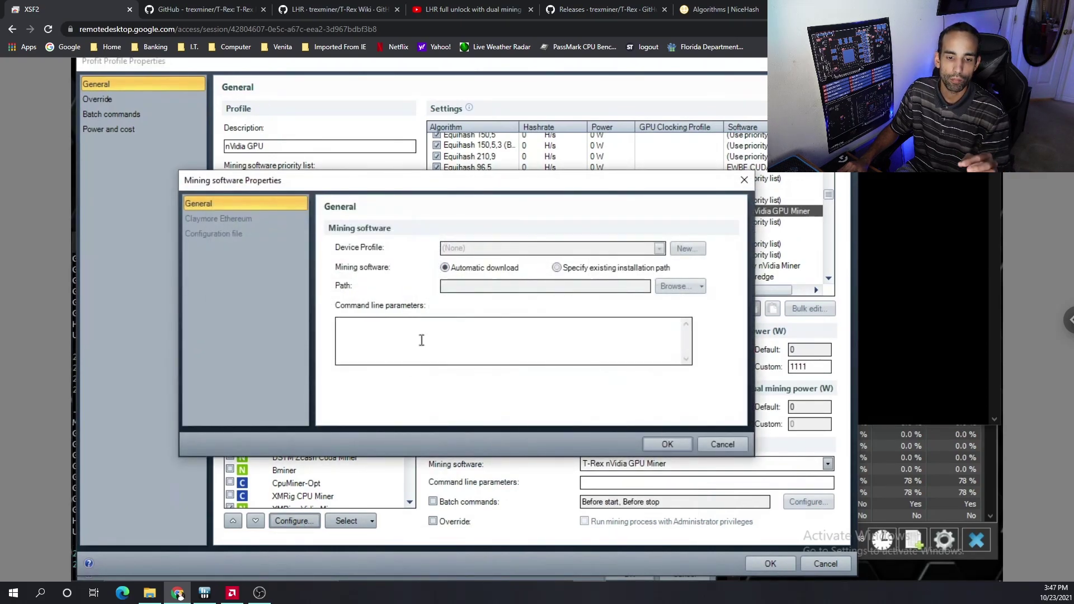
left_click(709, 442)
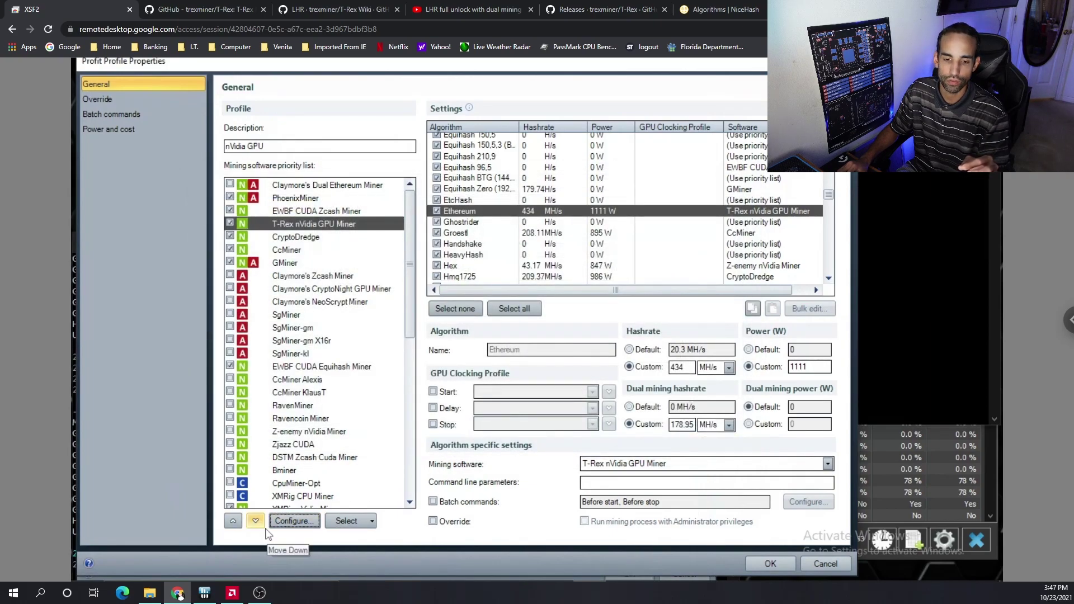
left_click(292, 522)
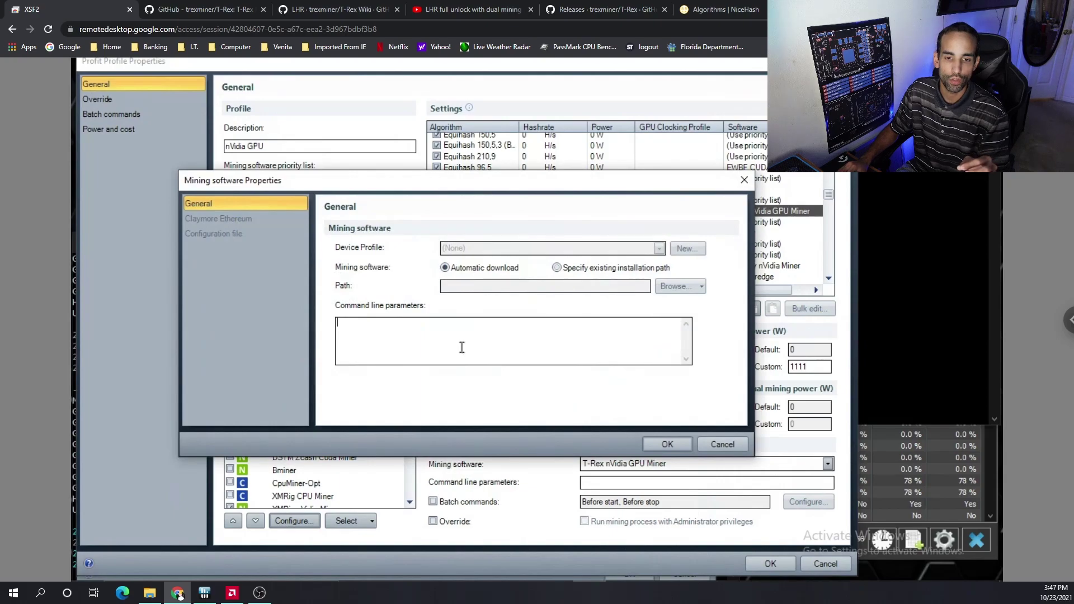
left_click(502, 359)
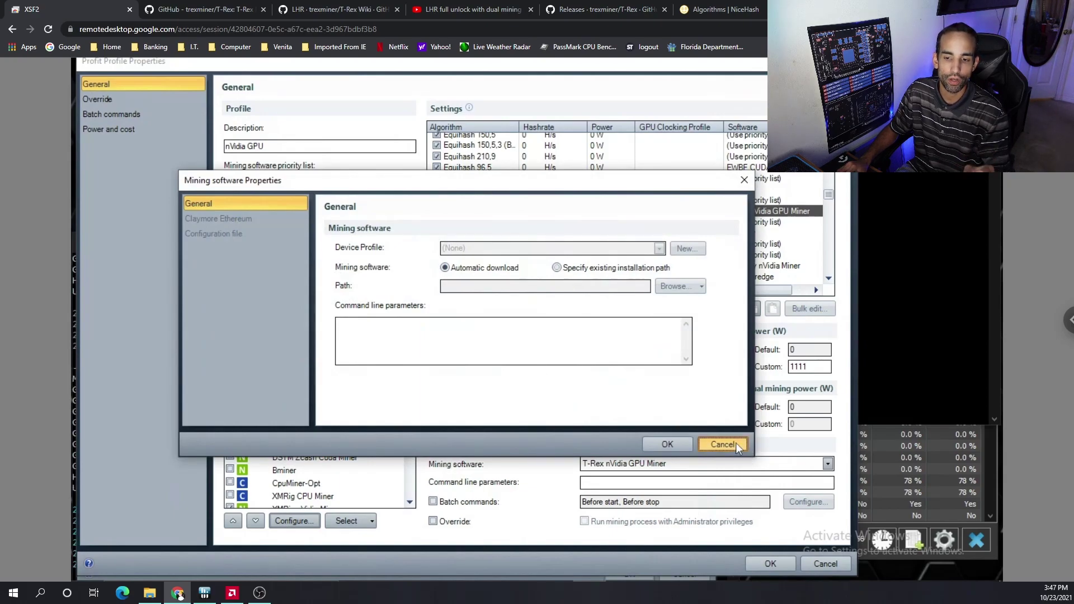
left_click(723, 444)
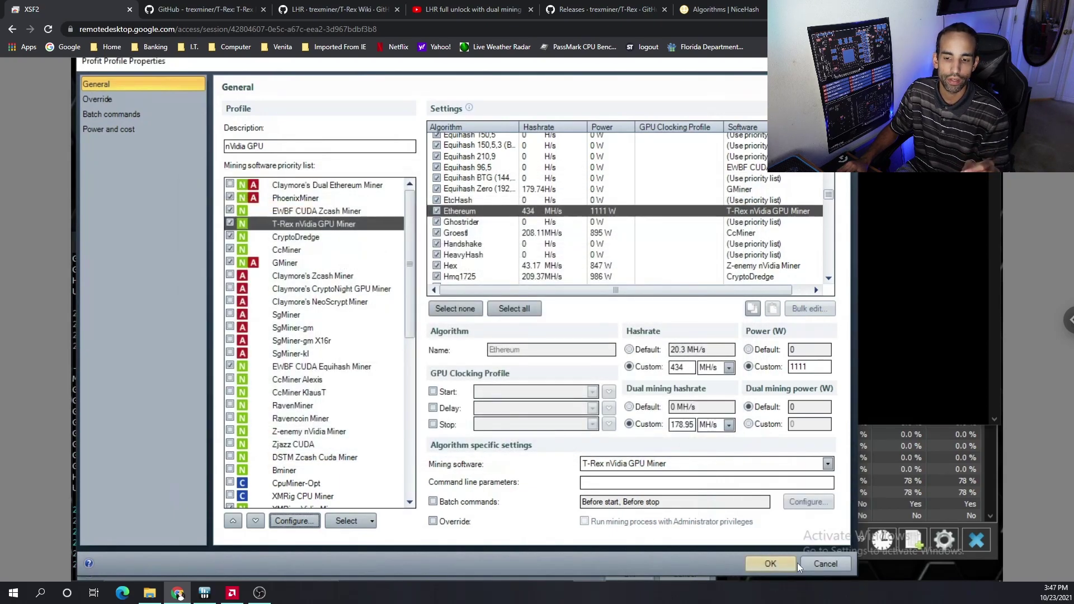
left_click(769, 563)
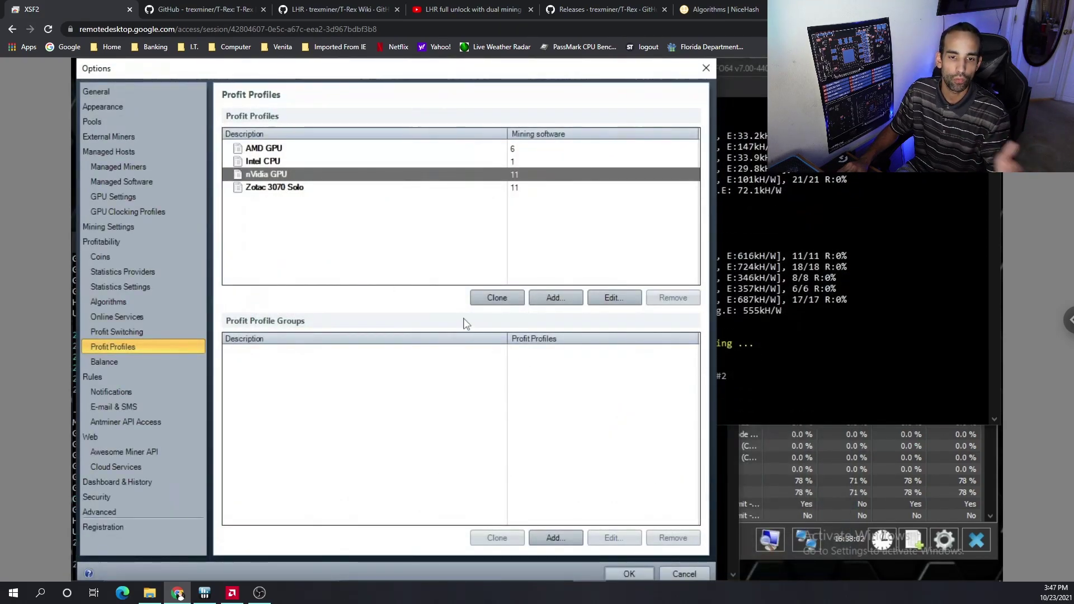
Step: Show XSF Nvidia LHR's Command Line parameters and select the 'autolykos2' LHR algorithm
left_click(136, 166)
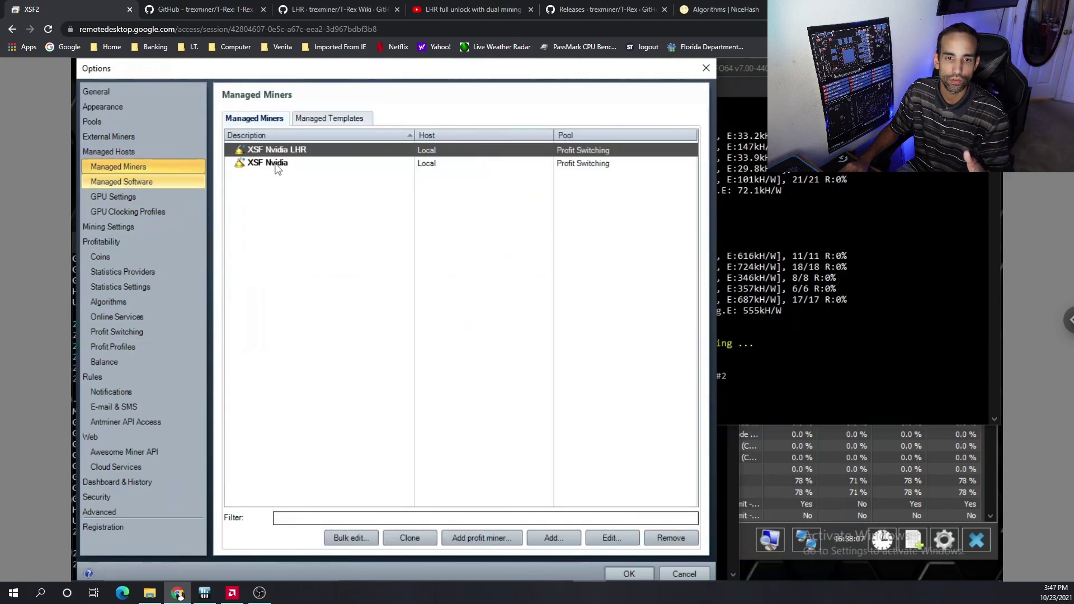
double_click(304, 149)
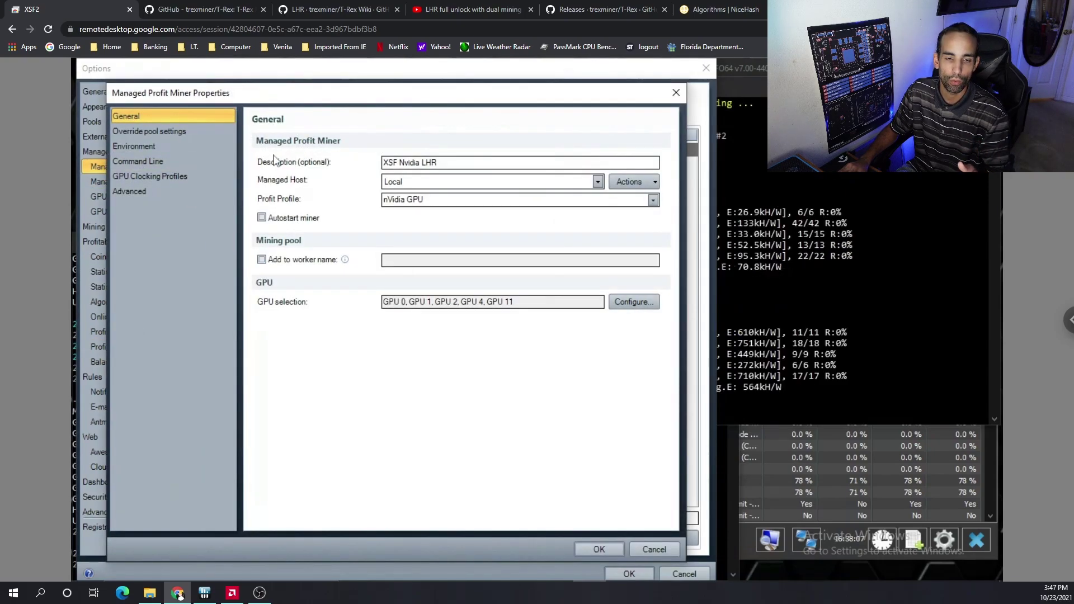
left_click(190, 161)
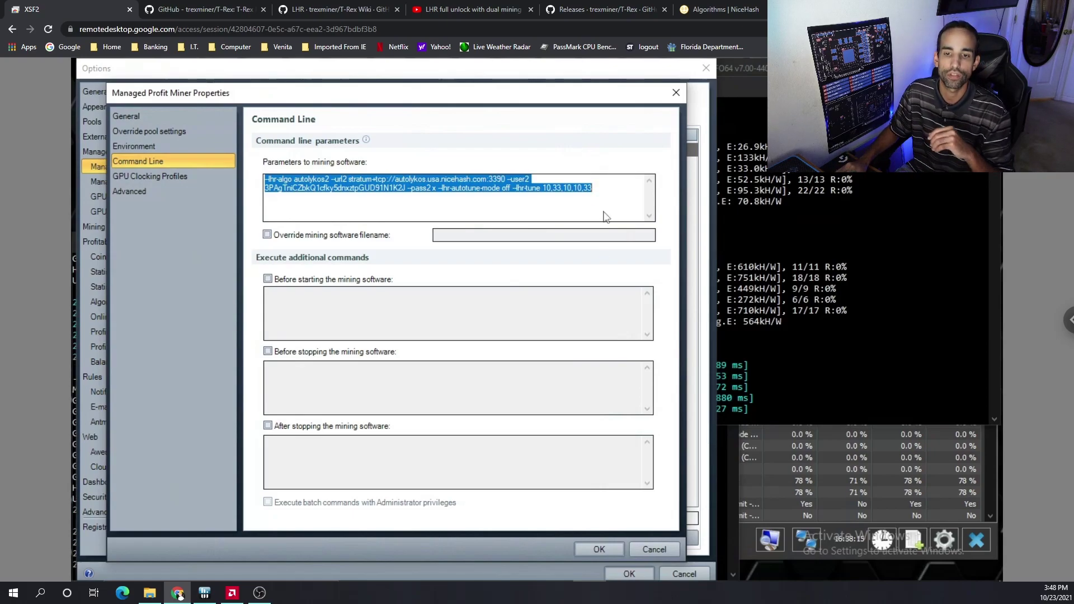
left_click(270, 179)
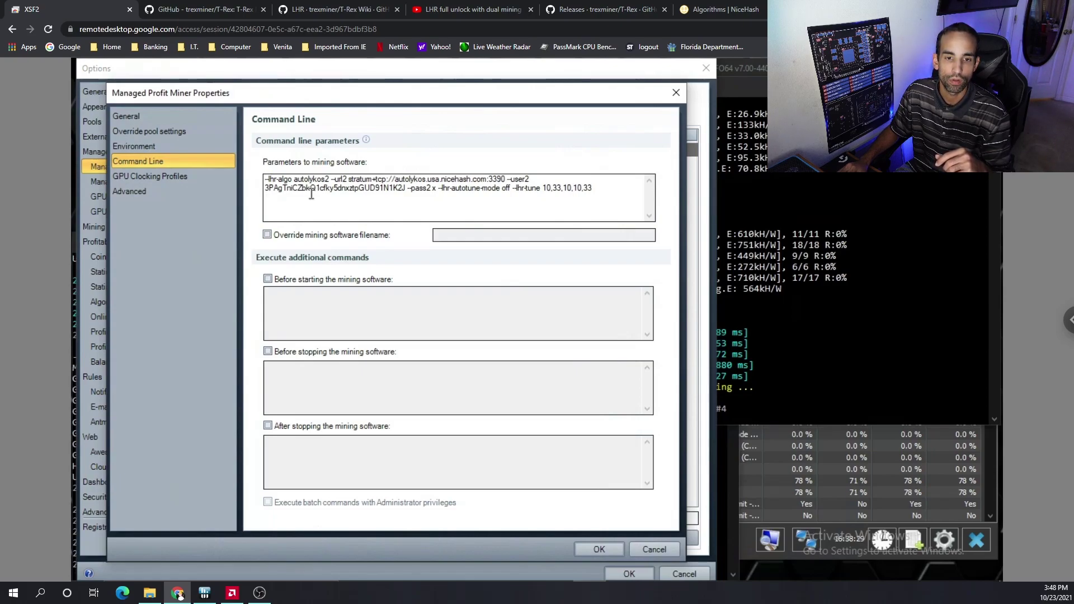
double_click(293, 179)
left_click_drag(302, 179, 330, 180)
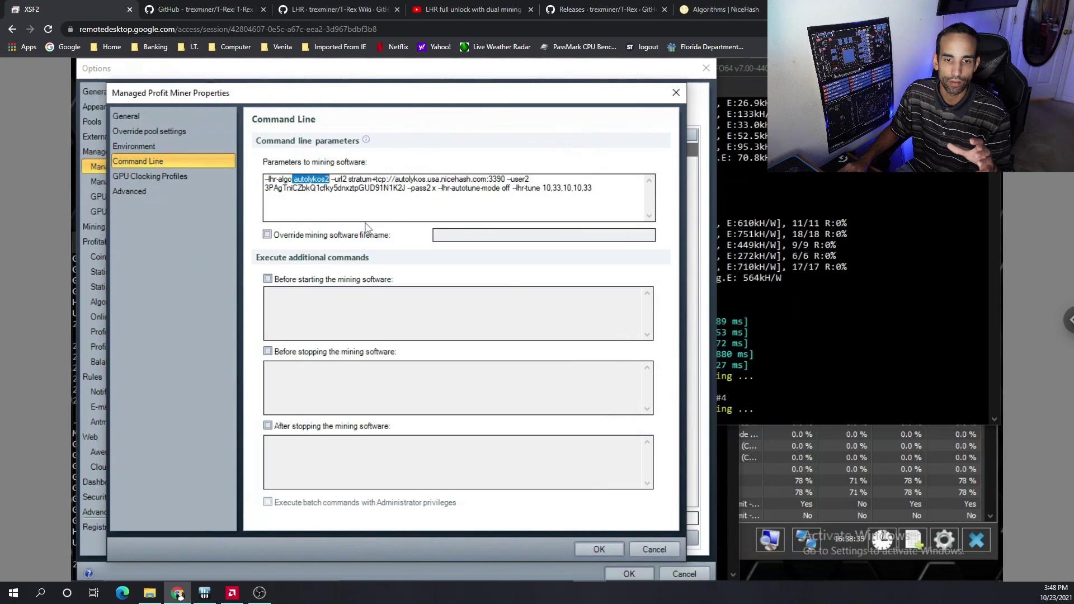
left_click(317, 9)
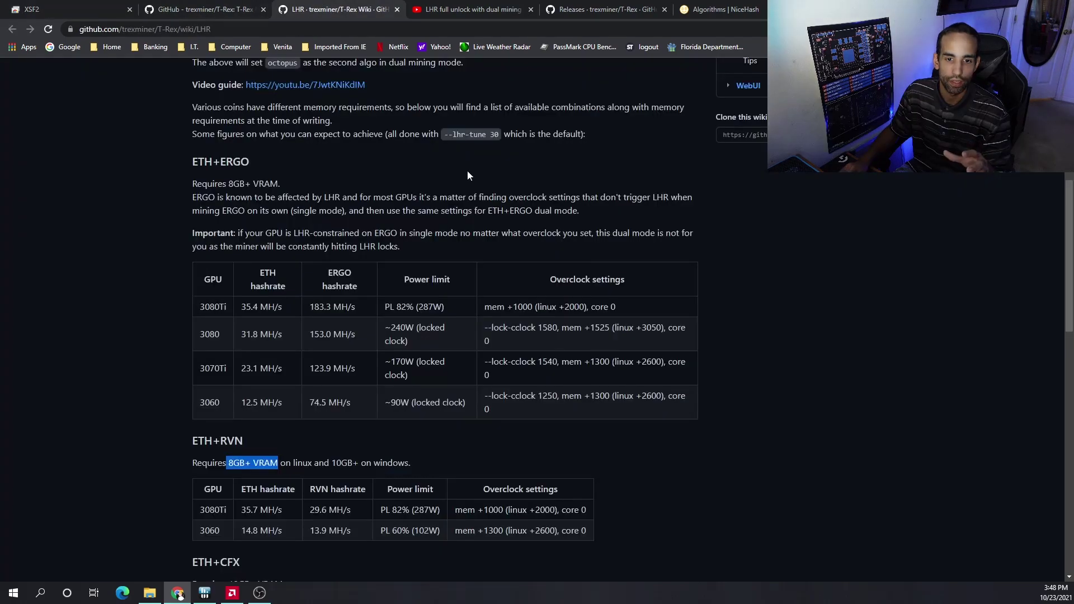
scroll(624, 297, "up", 6)
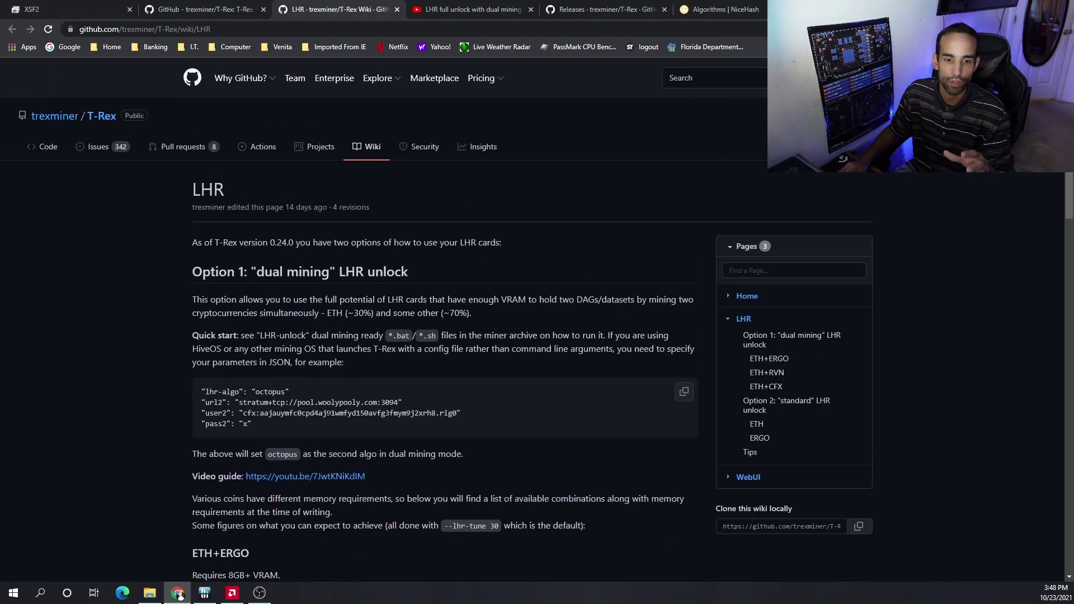
left_click(185, 9)
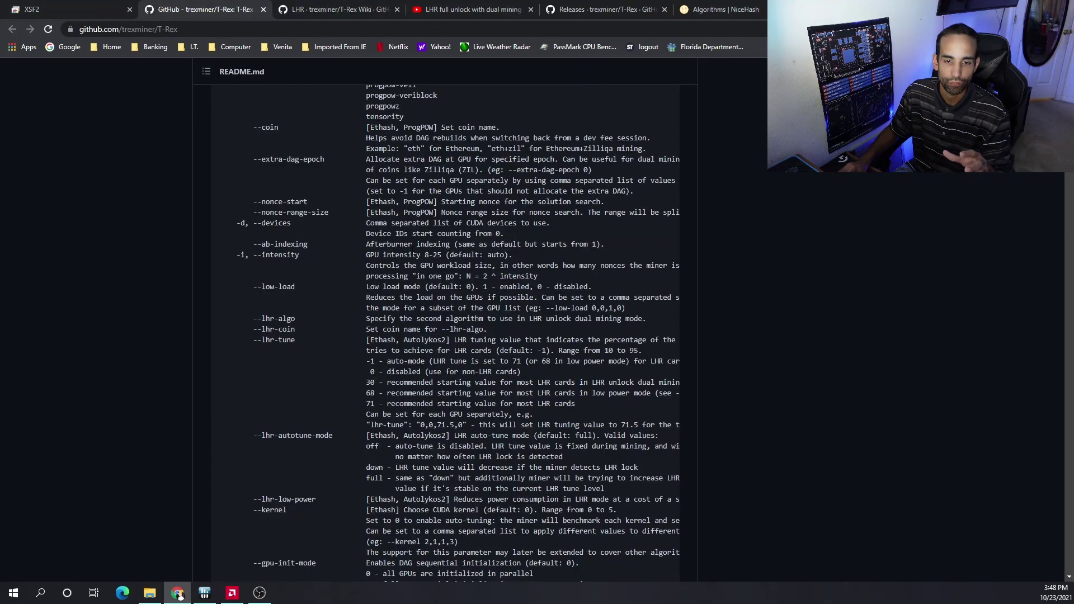
left_click(94, 6)
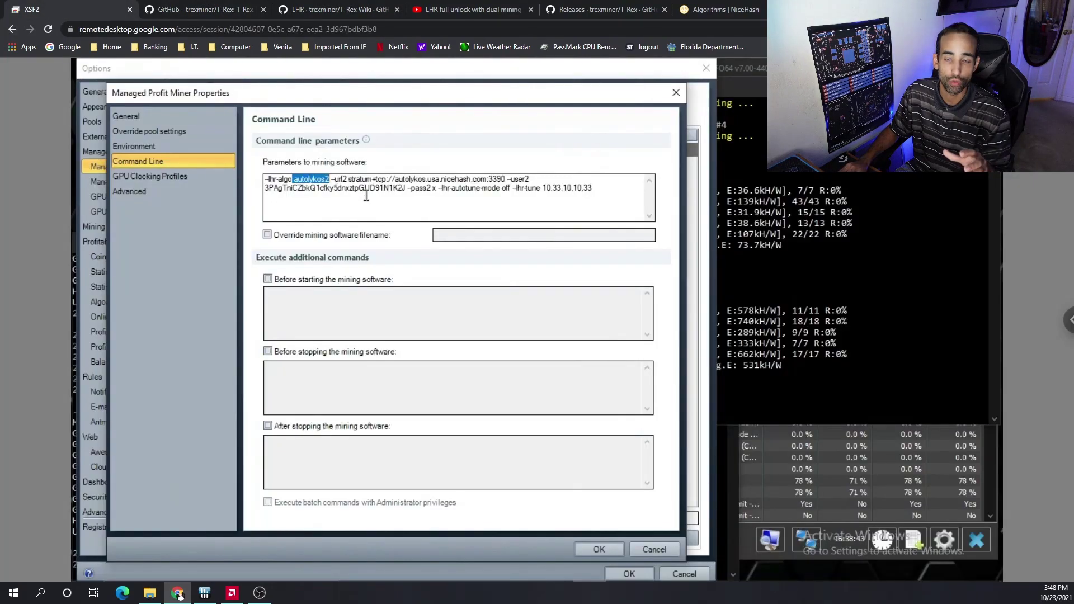
Step: Highlight the Autolykos2 pool address, --user2 and --pass2 parameters in the command line
left_click(334, 180)
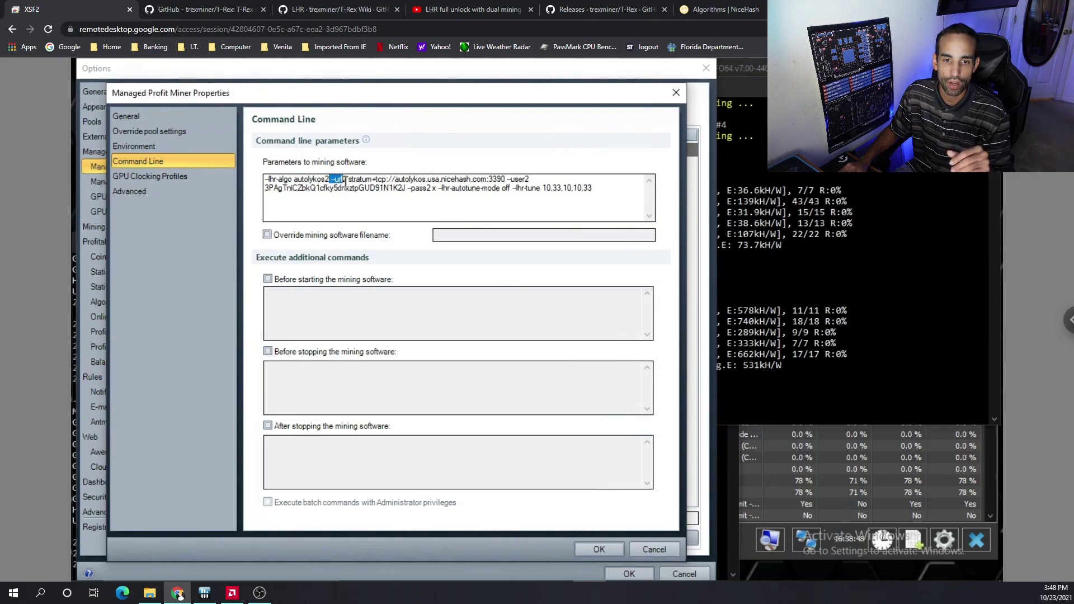
left_click_drag(349, 180, 508, 187)
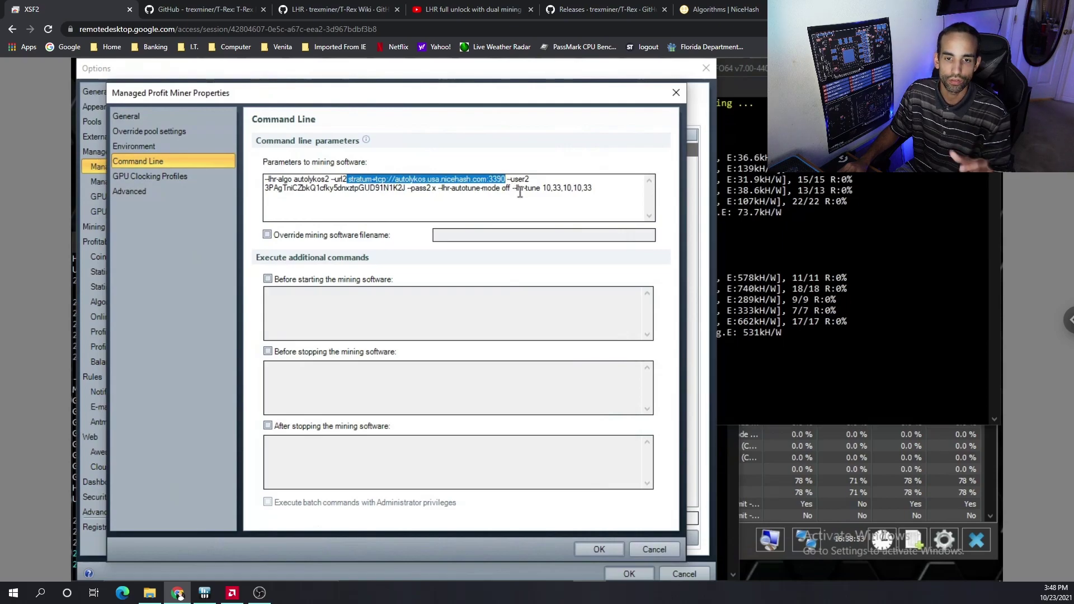
mouse_move(506, 180)
left_mouse_down()
mouse_move(531, 180)
mouse_move(521, 179)
left_mouse_up()
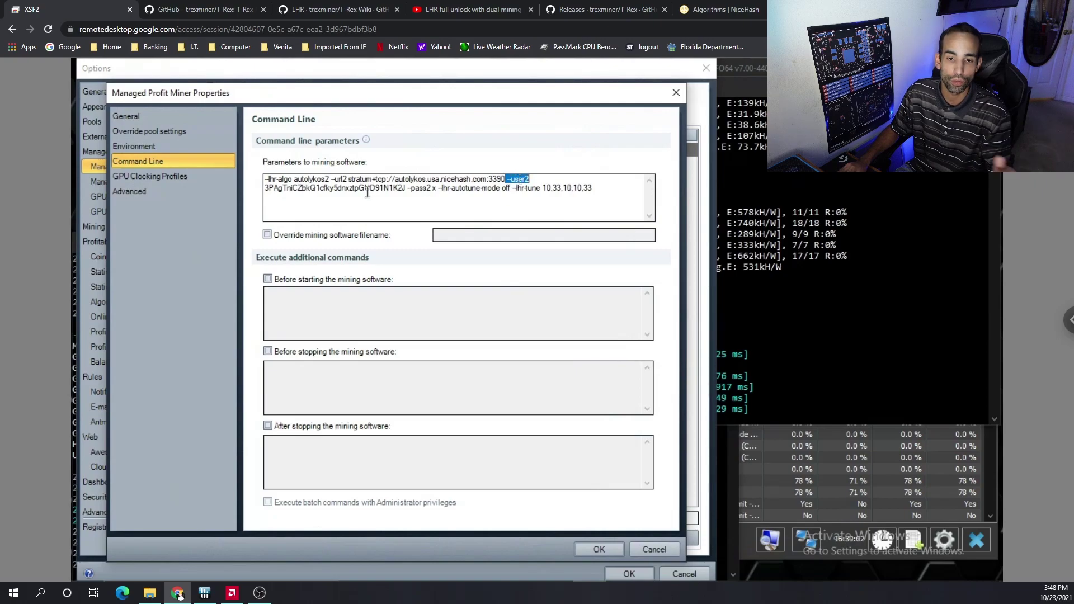
left_click_drag(407, 189, 434, 193)
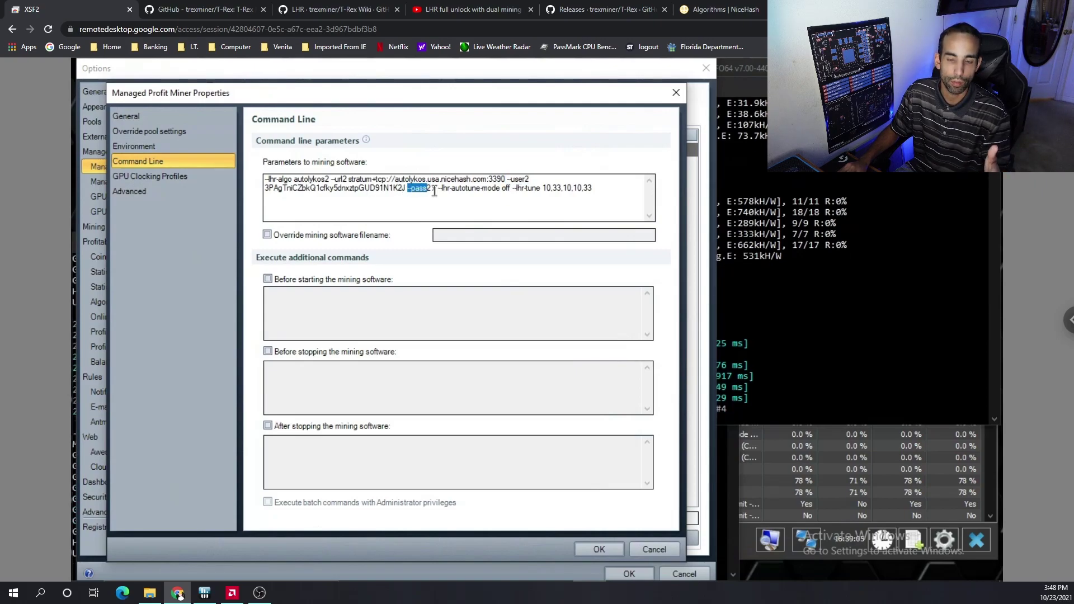
left_click(433, 192)
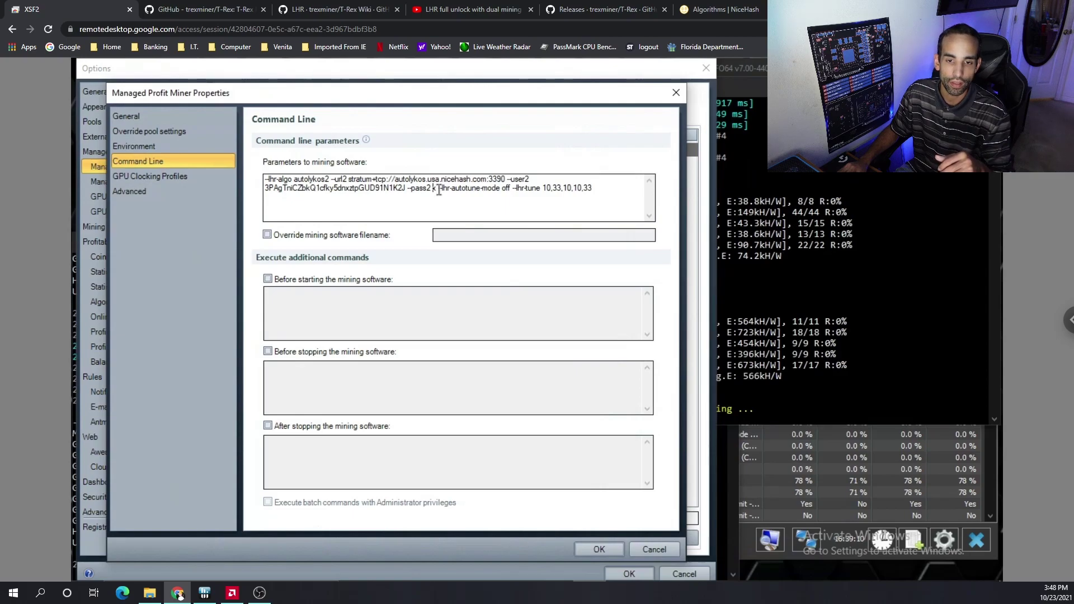
Step: Highlight the --lhr-autotune-mode off and --lhr-tune 10,33,10,10,33 settings
key("Right")
key("Right")
key("Right")
key("Right")
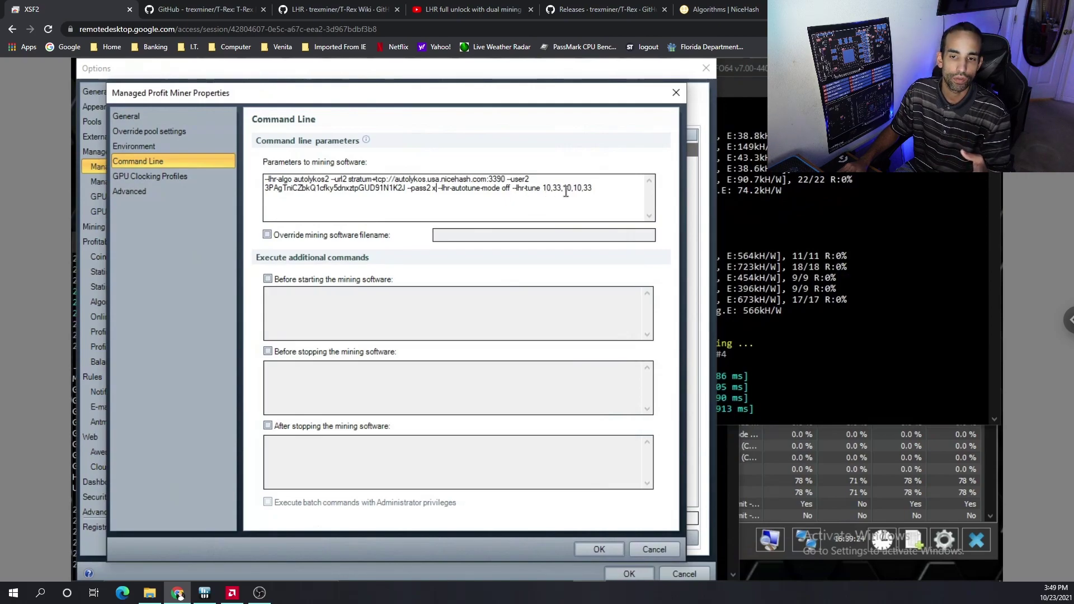
left_click_drag(600, 188, 545, 189)
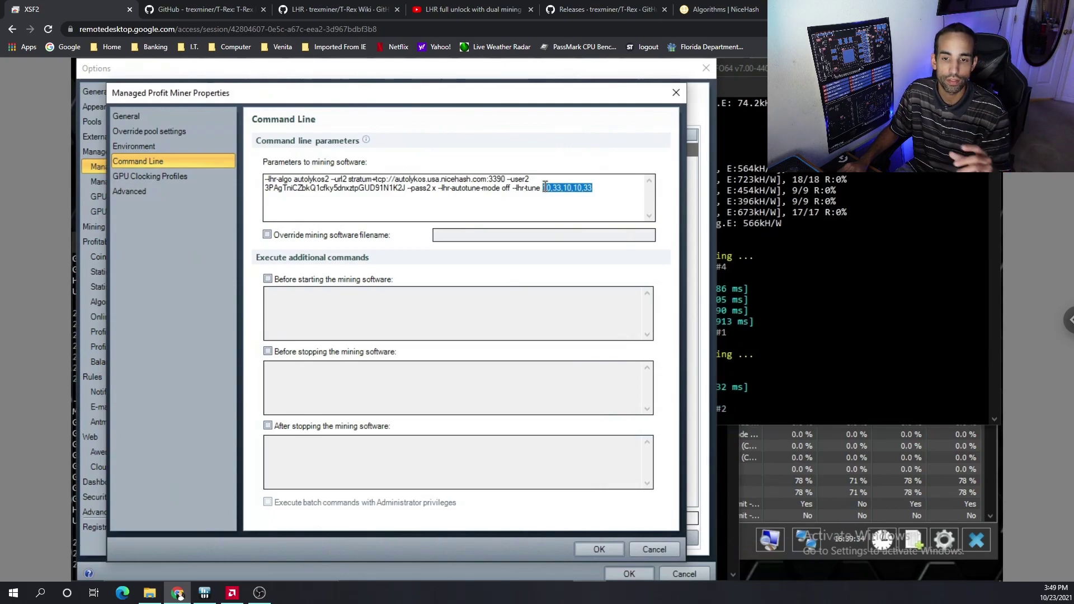
left_click(602, 190)
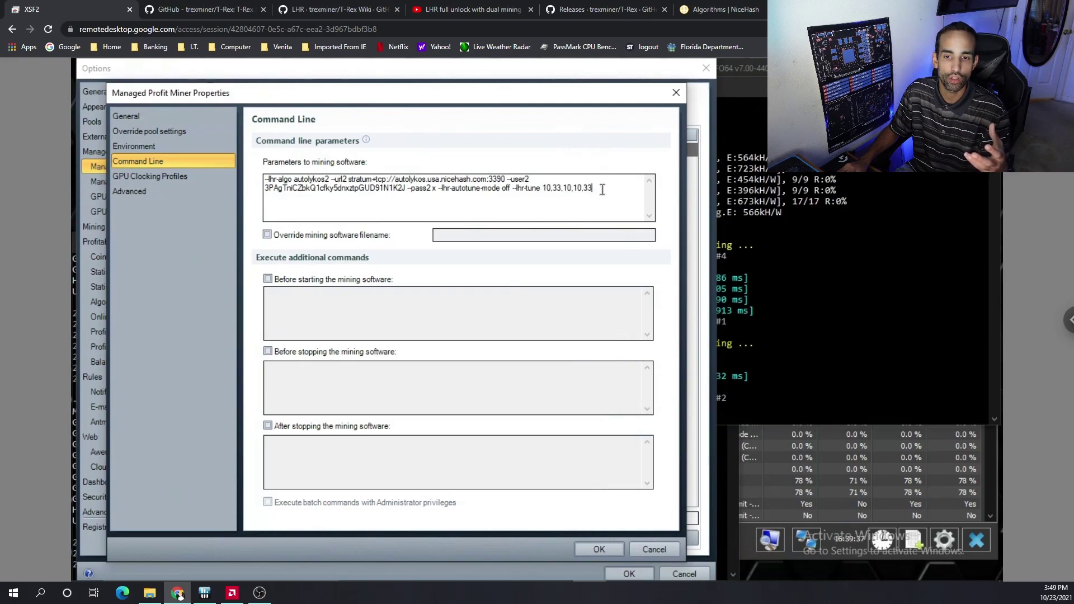
left_click_drag(602, 190, 439, 195)
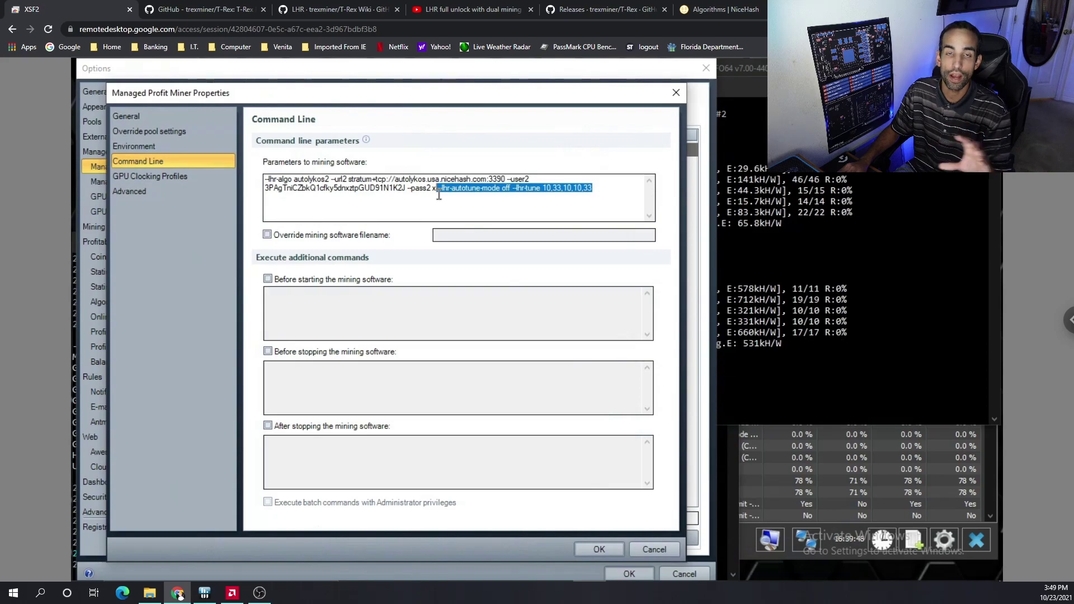
Step: Check the T-Rex console, then select all the LHR miner's parameters and save them with OK
left_click(718, 190)
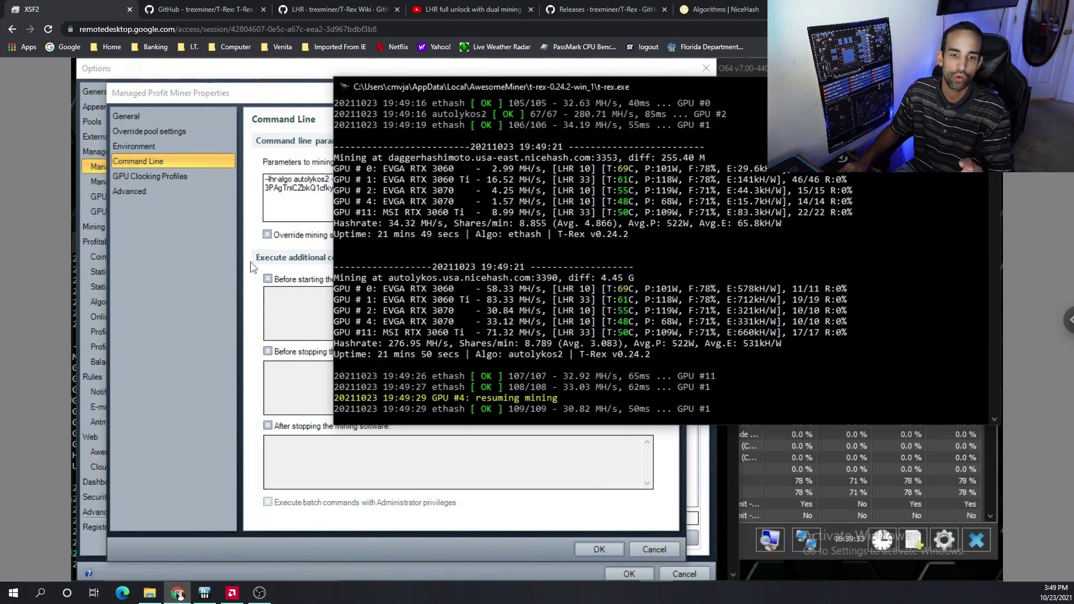
left_click(239, 282)
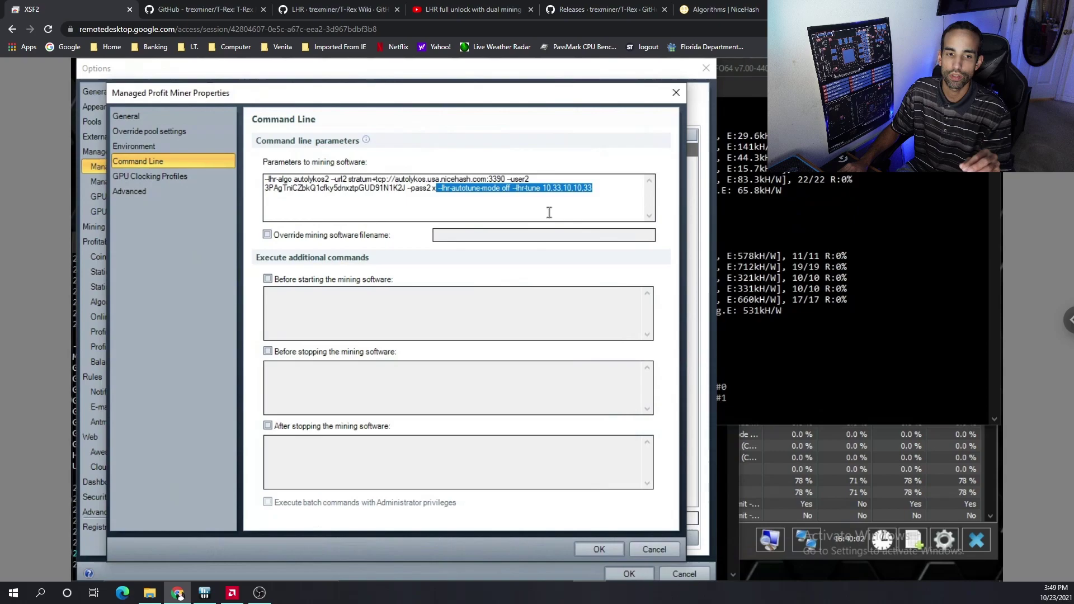
left_click_drag(593, 191, 263, 179)
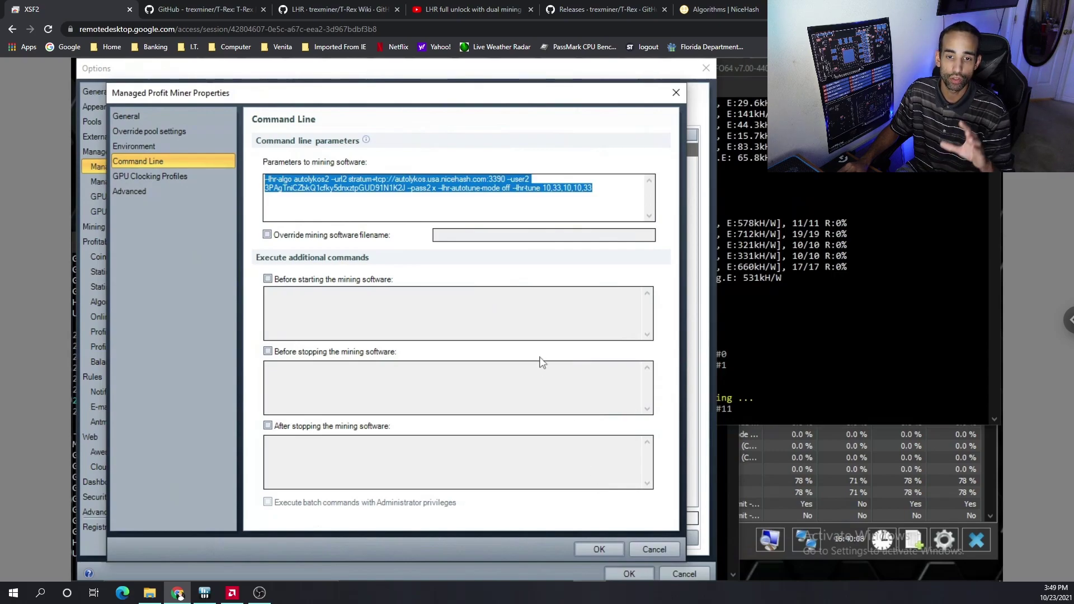
left_click(589, 543)
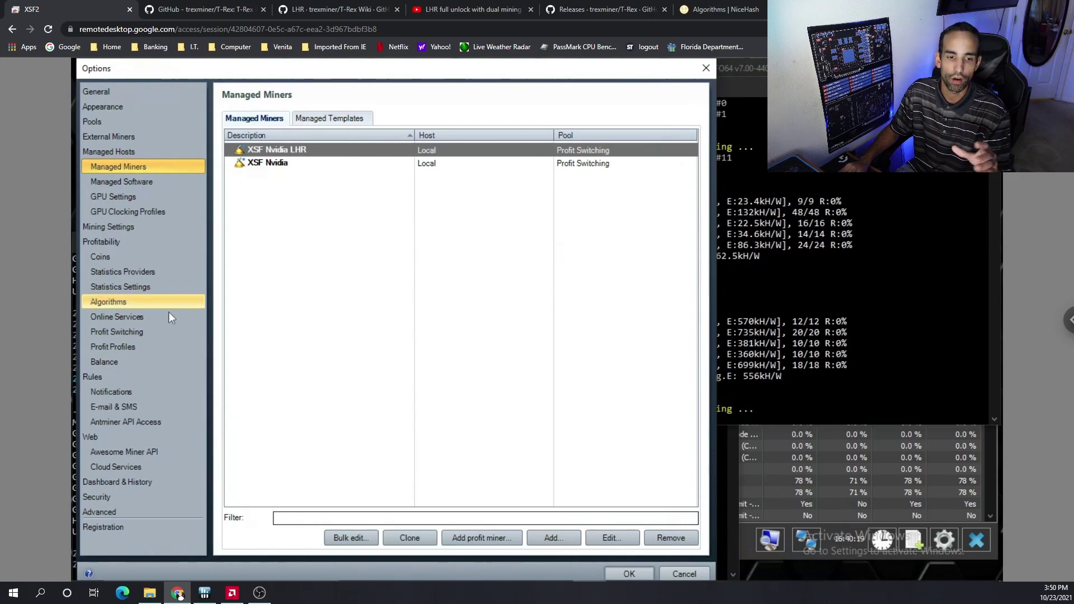
Step: Browse Online Services and look over the NiceHash Autolykos2 and Ethereum entries
left_click(149, 315)
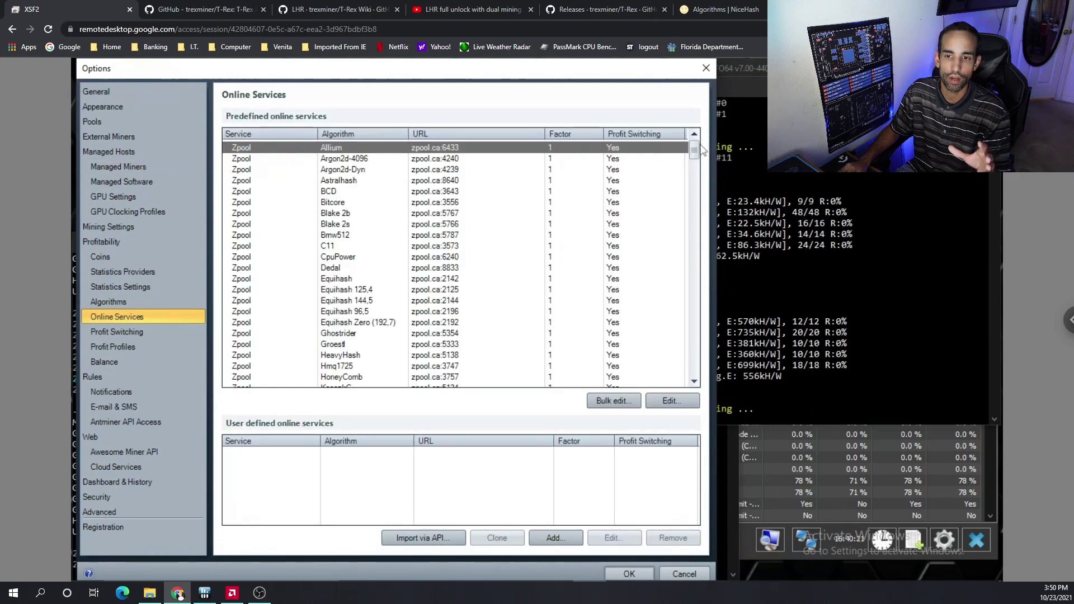
left_click_drag(694, 150, 694, 325)
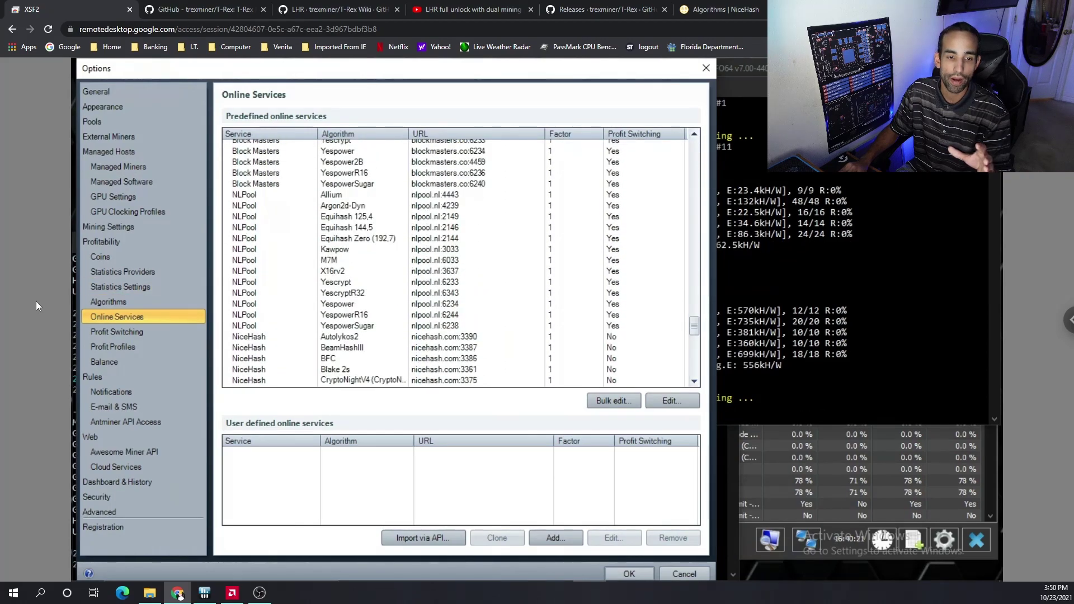
left_click(154, 334)
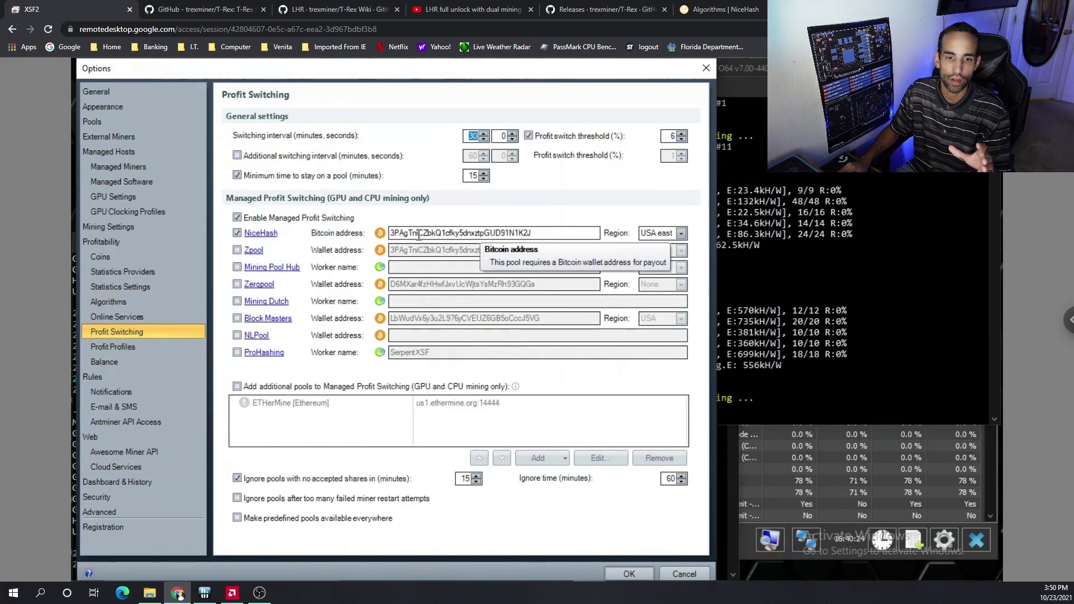
left_click(124, 318)
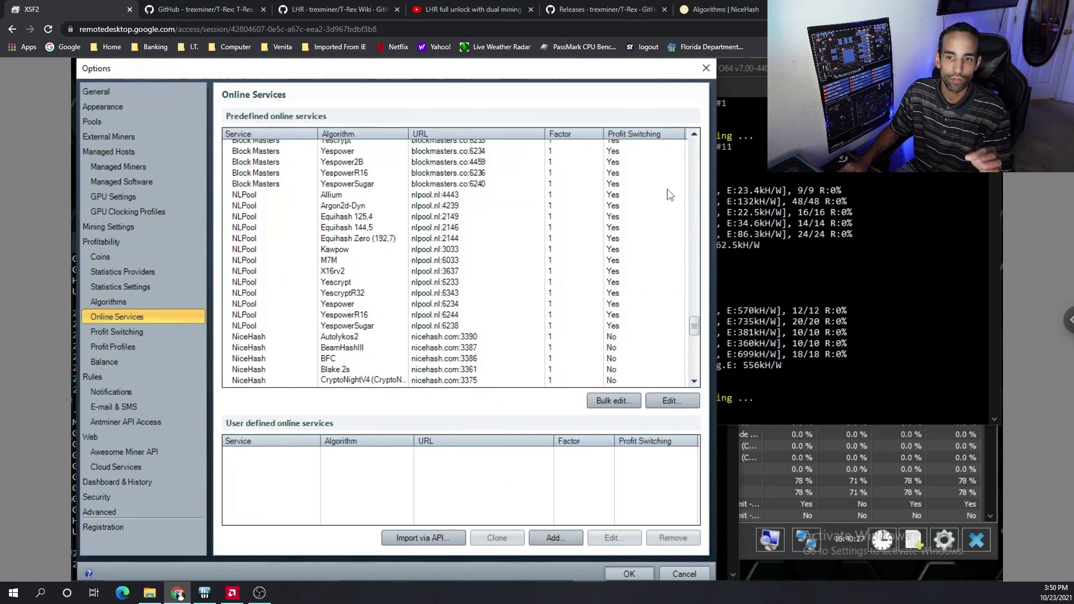
mouse_move(694, 326)
left_mouse_down()
mouse_move(694, 354)
mouse_move(694, 339)
left_mouse_up()
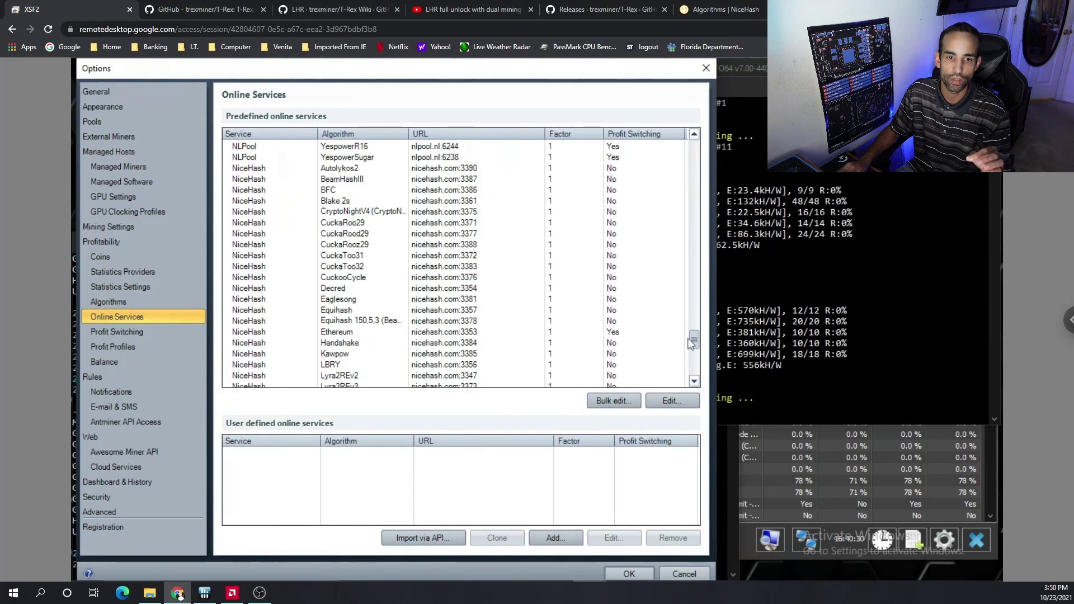
left_click(515, 172)
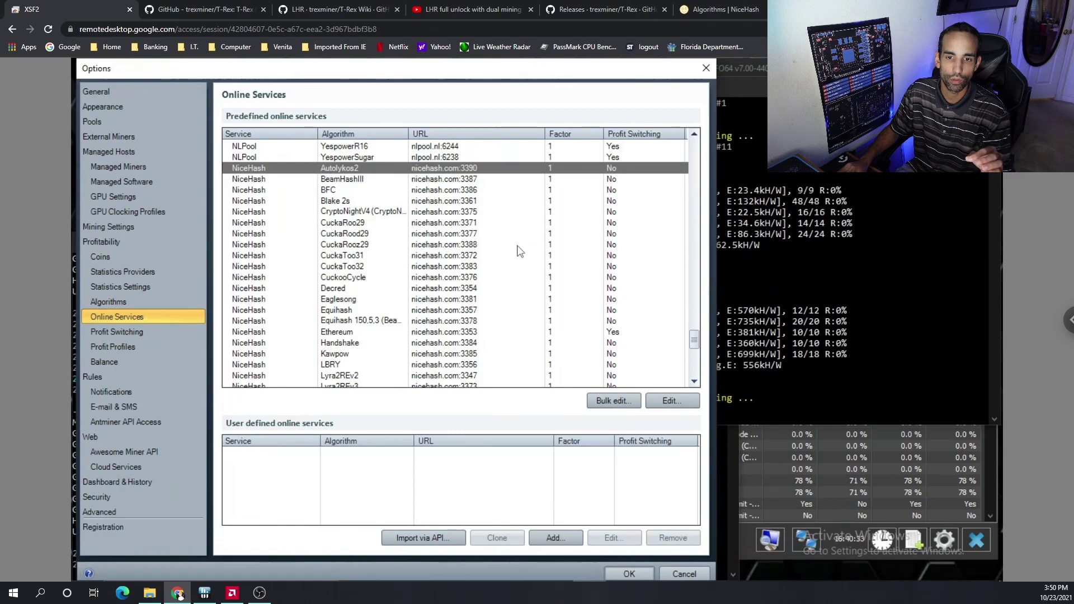
left_click(607, 334)
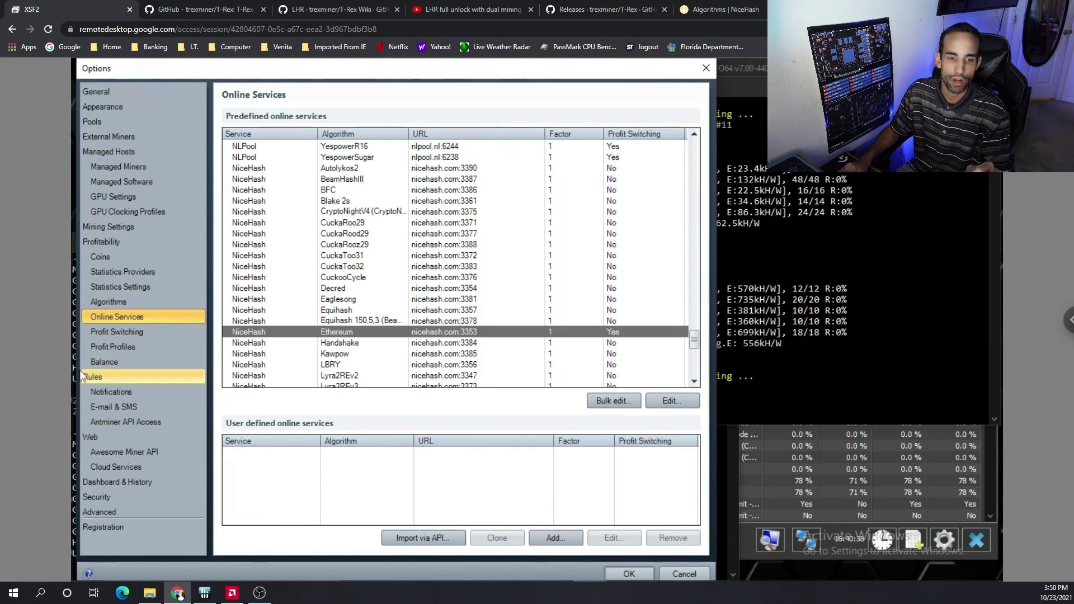
Step: Select NiceHash services from Autolykos2 through Equihash 150,5,3 and cancel a bulk edit of profit switcher inclusion
left_click(649, 168)
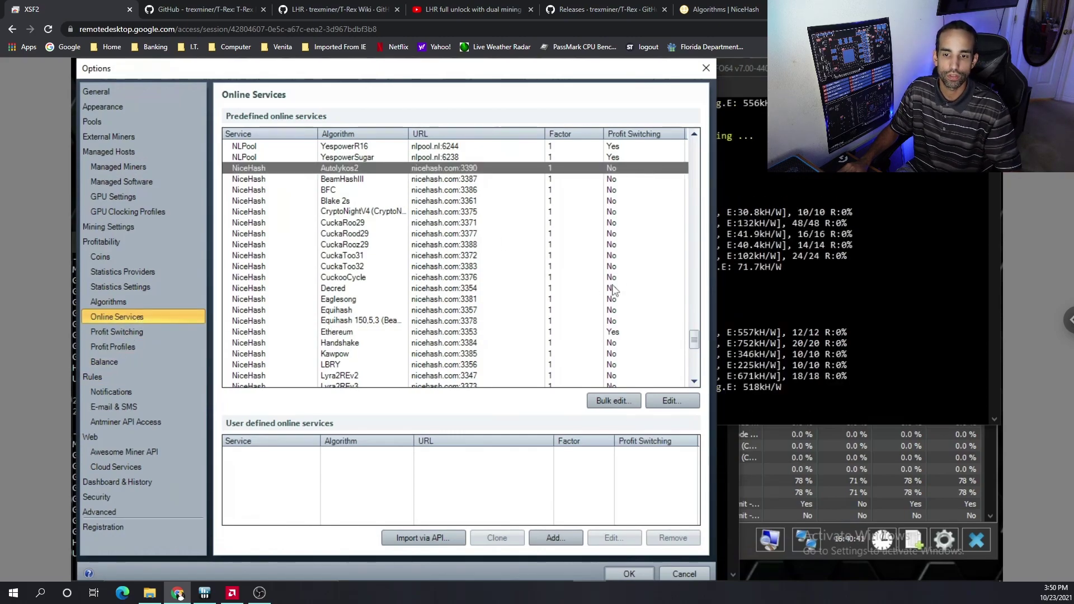
left_click(612, 321, "shift")
left_click(613, 401)
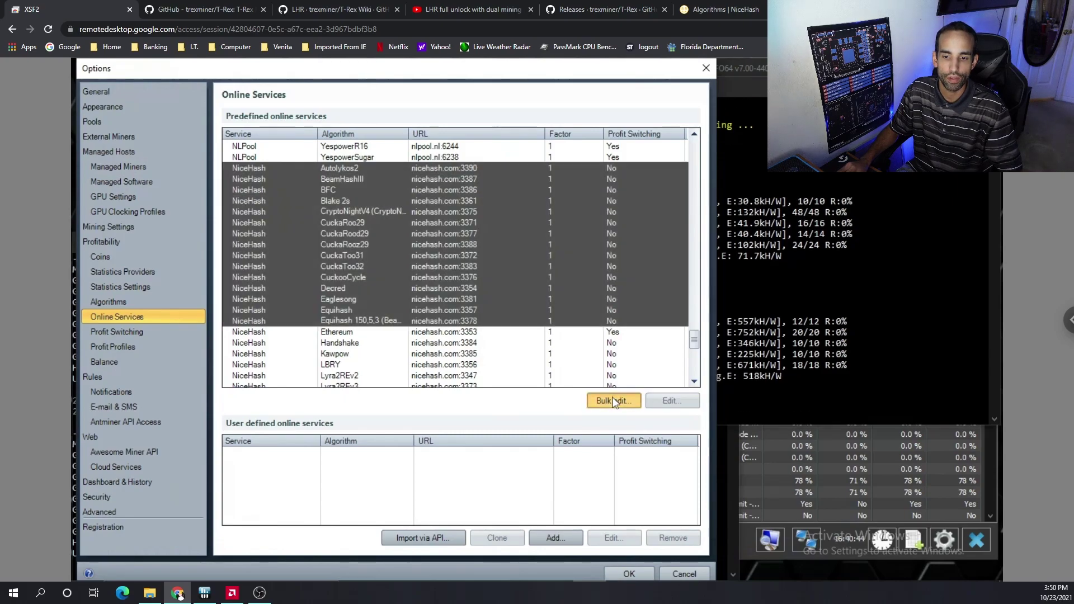
left_click(240, 345)
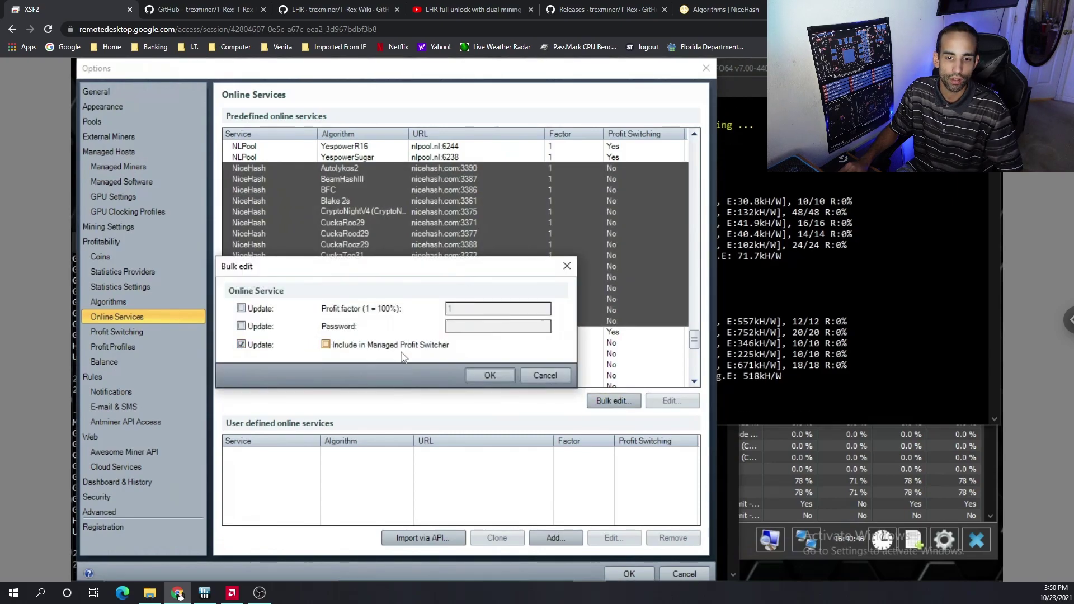
left_click(540, 375)
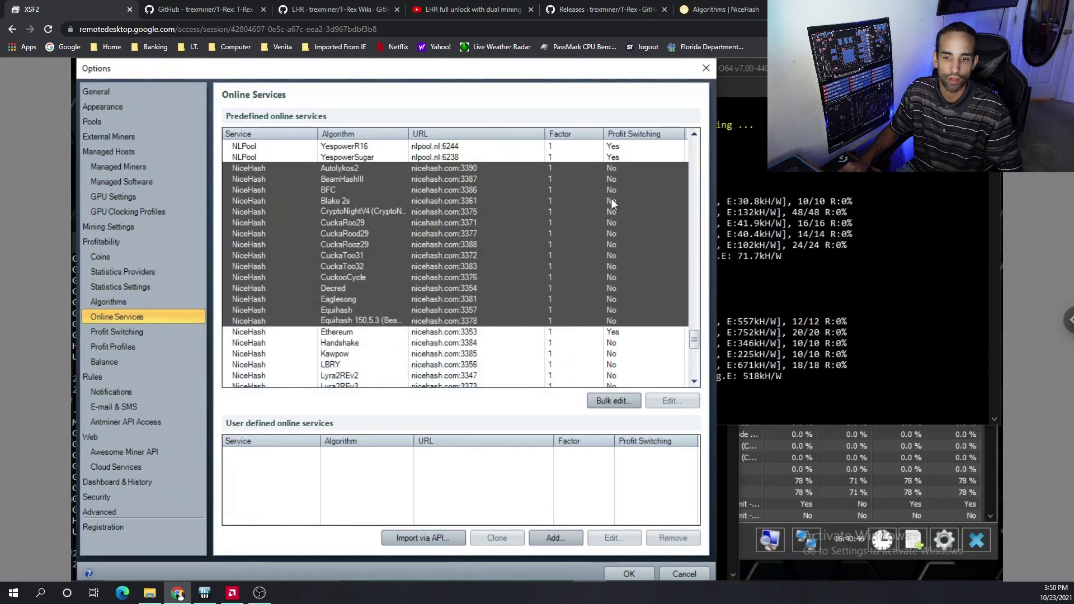
Step: Review the Profit Switching settings and close Options with OK
left_click(142, 335)
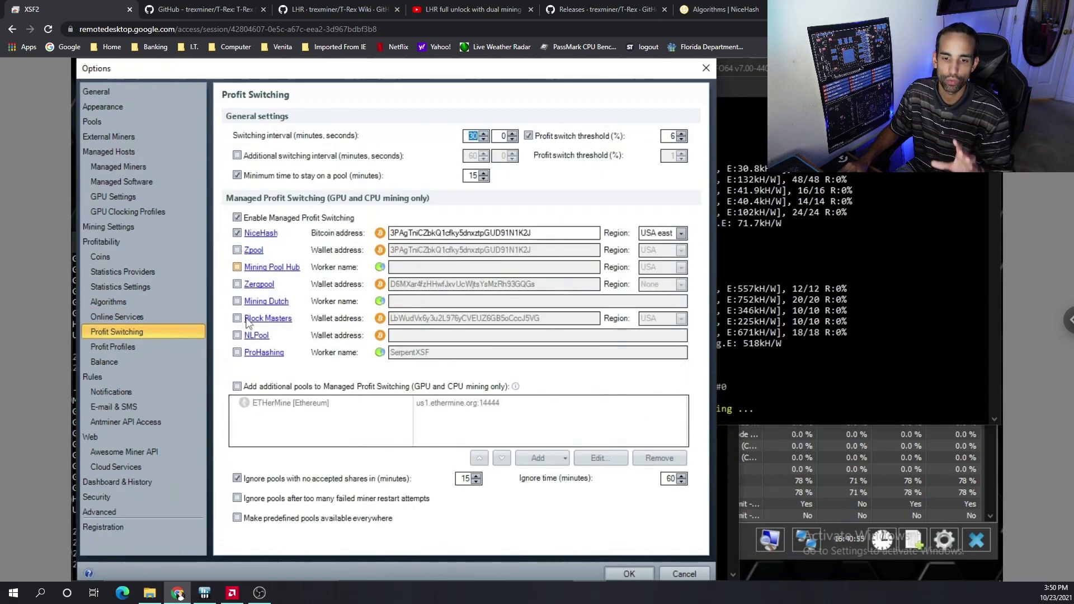
mouse_move(240, 391)
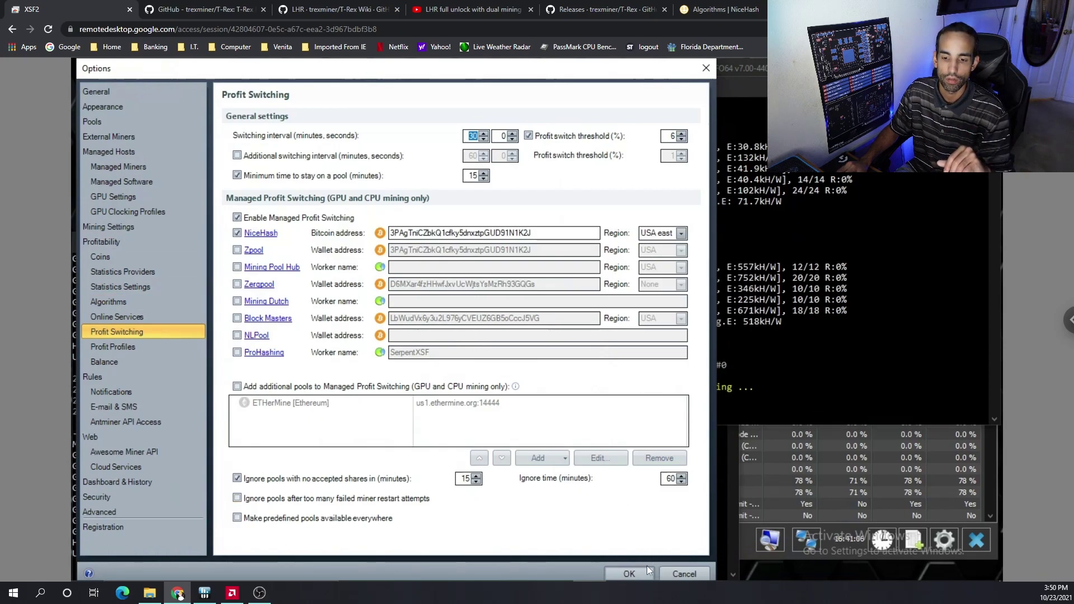
left_click(631, 575)
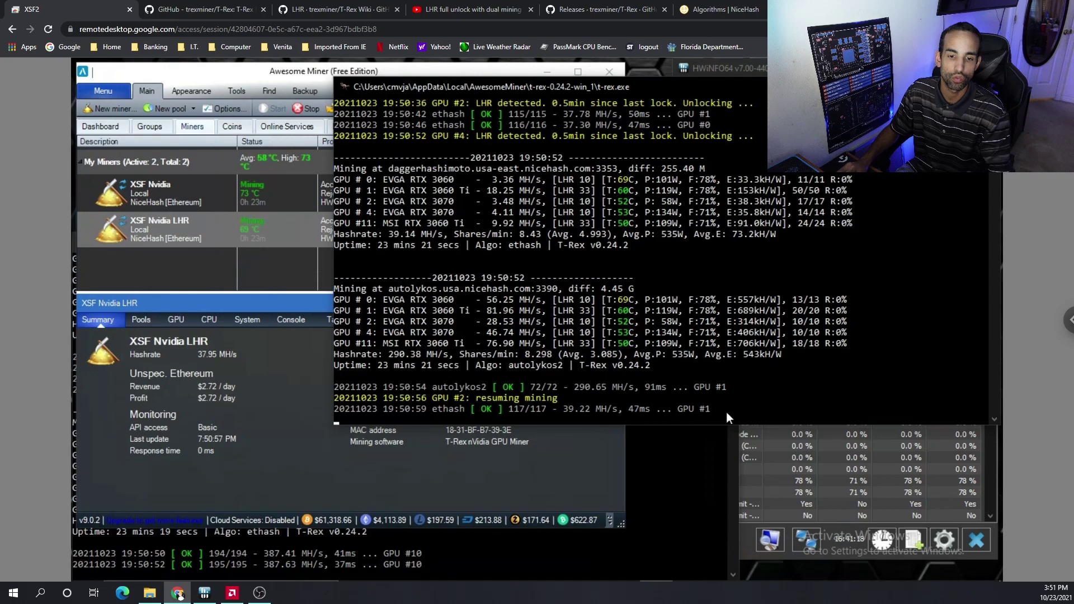
Step: Bring up the second T-Rex console and the t-rex-0.24.2-win folder's ETH batch files
left_click(623, 563)
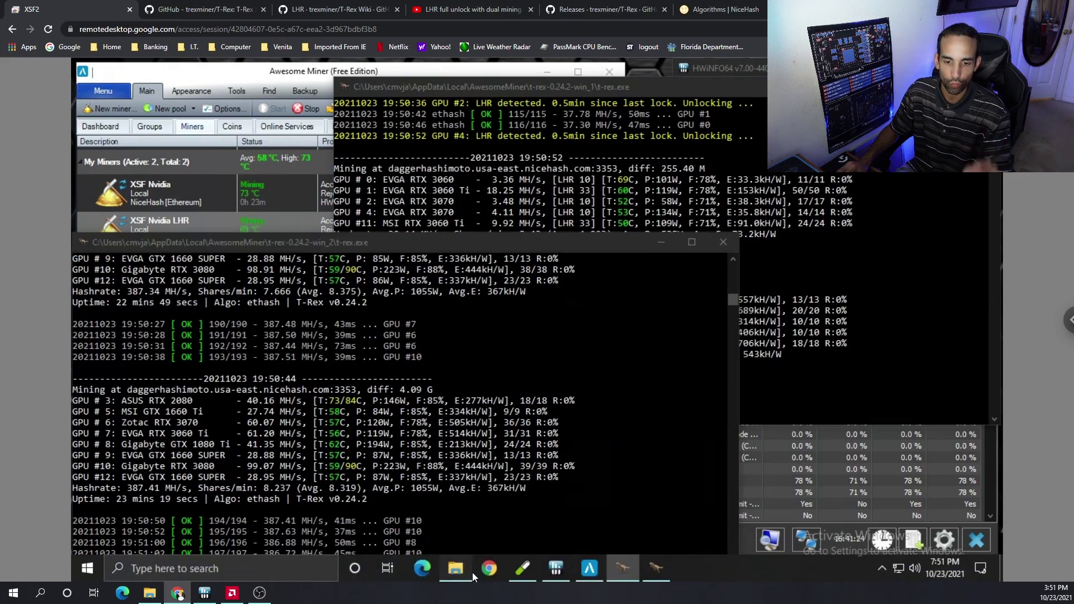
left_click(472, 572)
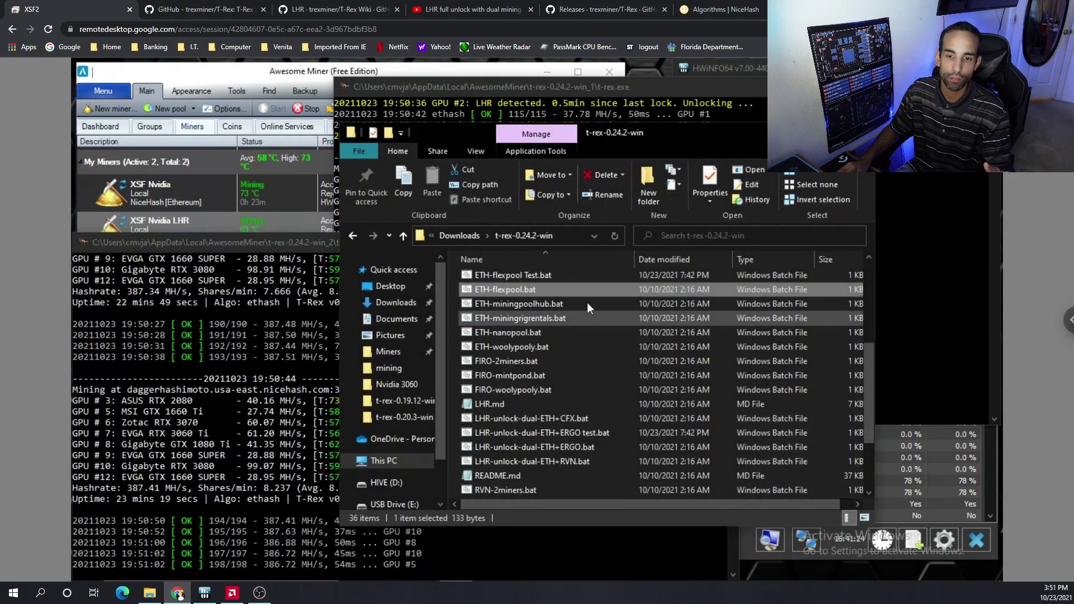
scroll(589, 299, "up", 1)
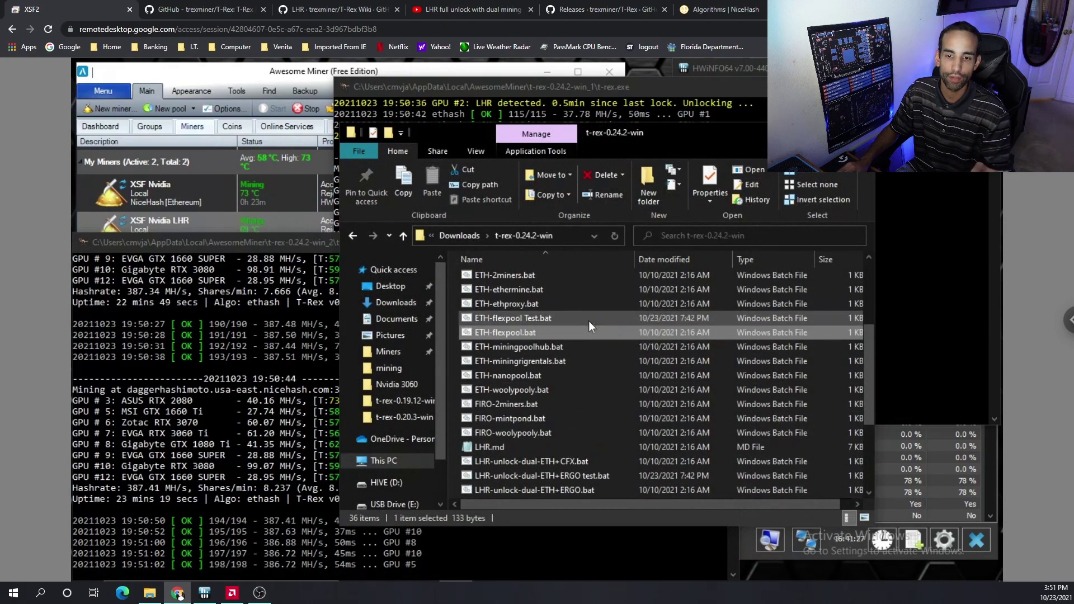
Step: Highlight the README's '-d, --devices' option and its comma-separated CUDA devices description
left_click(204, 9)
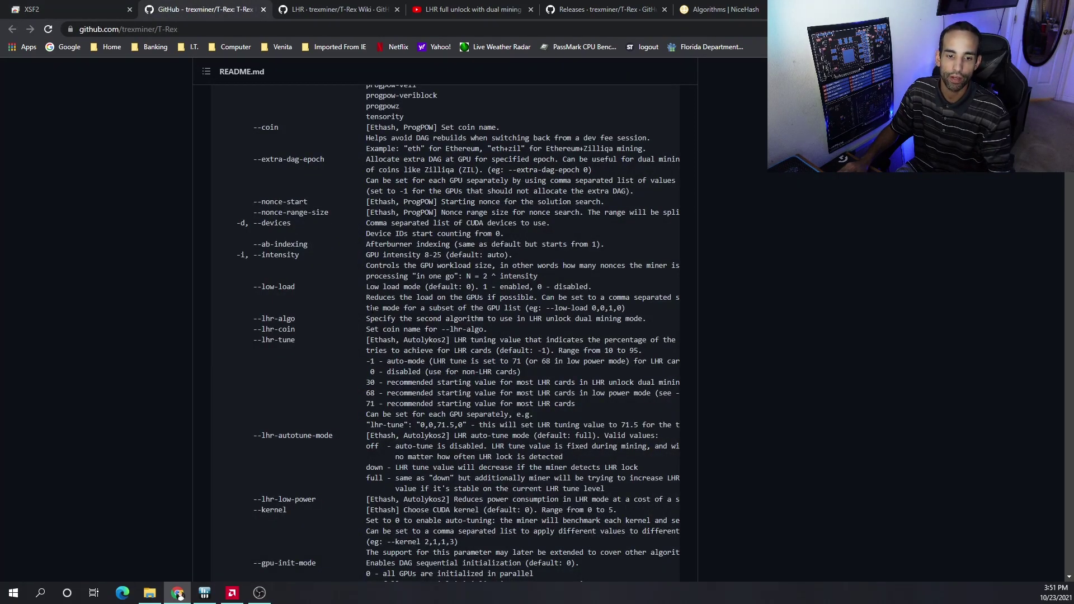
scroll(373, 307, "down", 3)
scroll(373, 307, "up", 15)
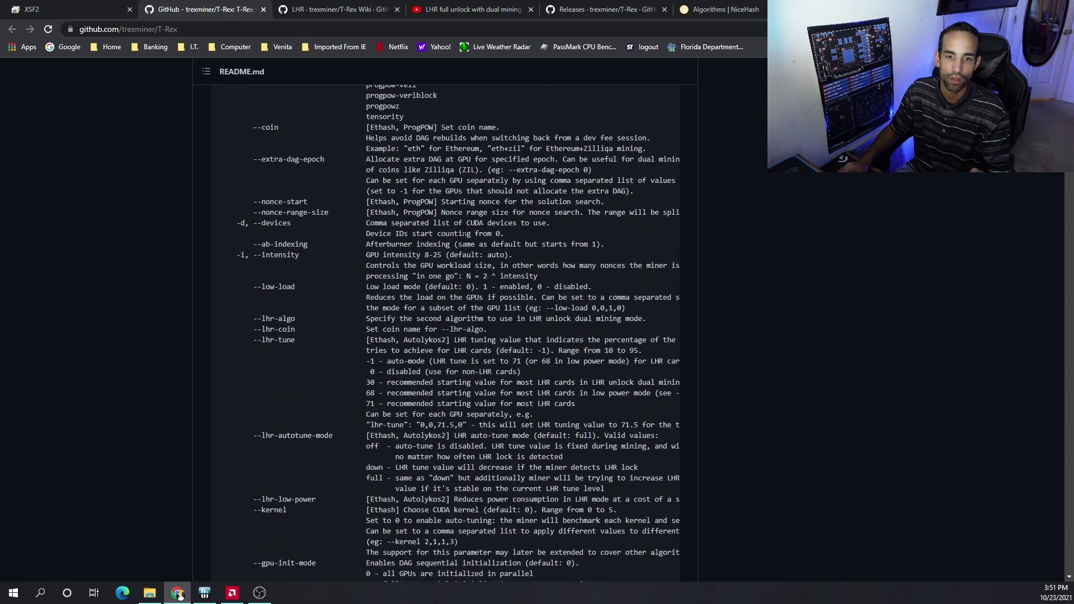
left_click_drag(254, 222, 291, 223)
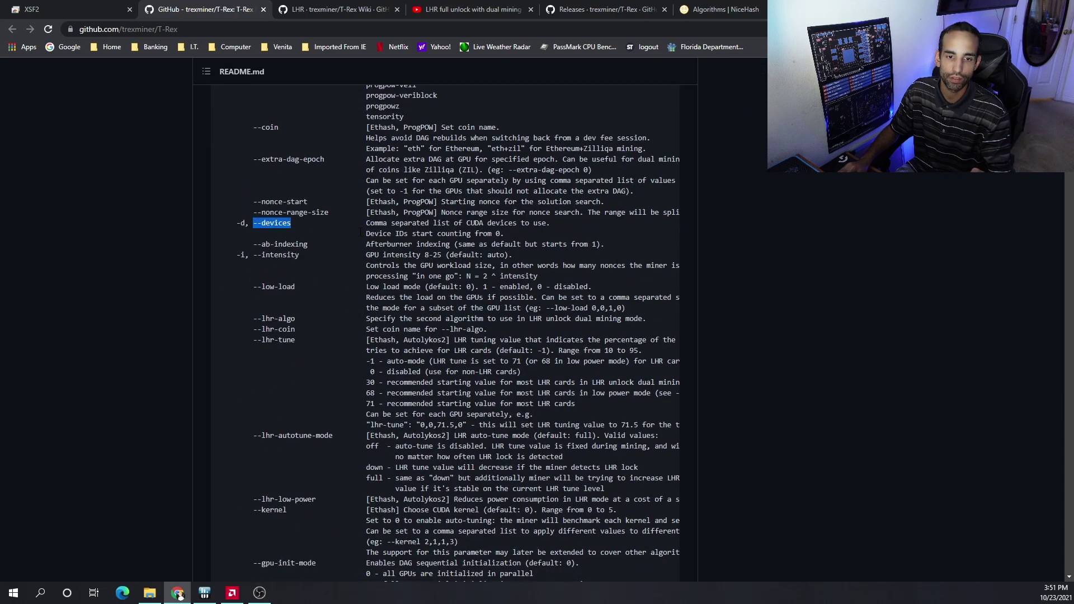
left_click_drag(366, 222, 560, 224)
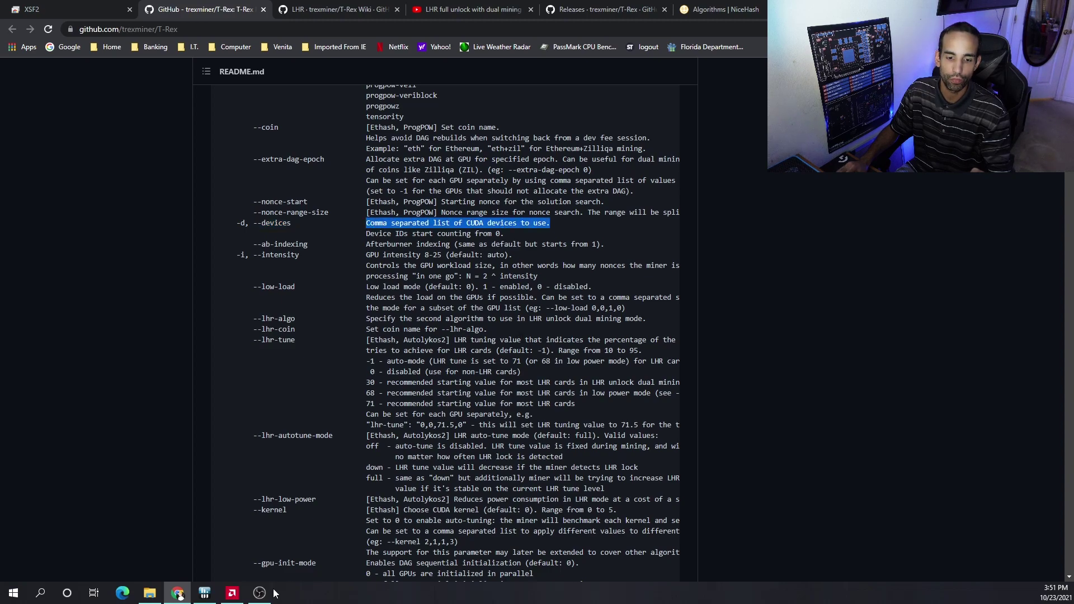
Step: Open ETH-flexpool Test.bat in Notepad, check its --devices 3,5,6,7,8,9,10,12 list, and close it
left_click(23, 8)
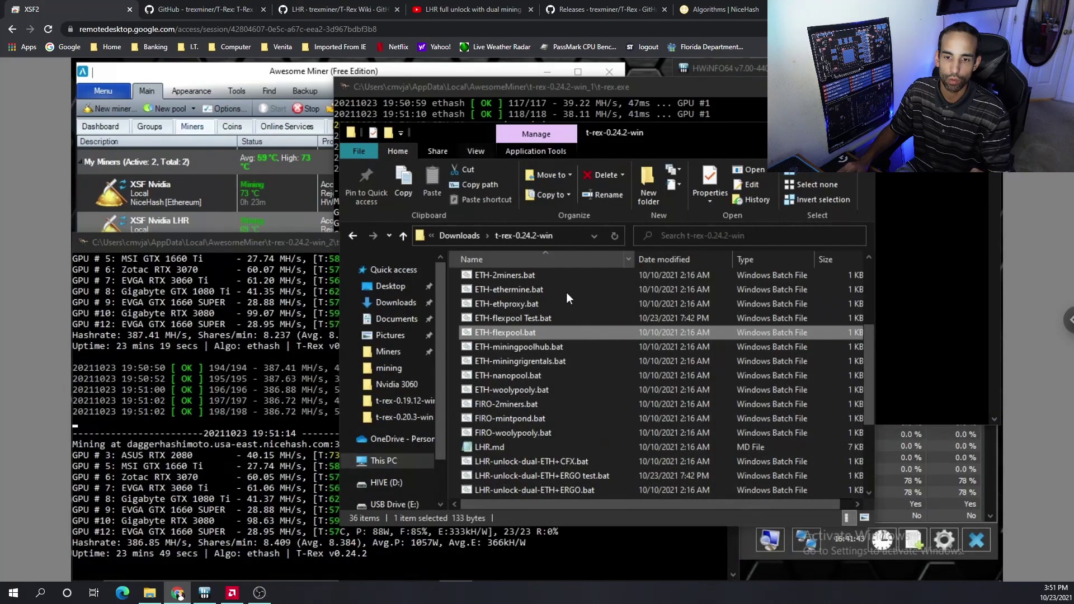
left_click(545, 319)
right_click(545, 319)
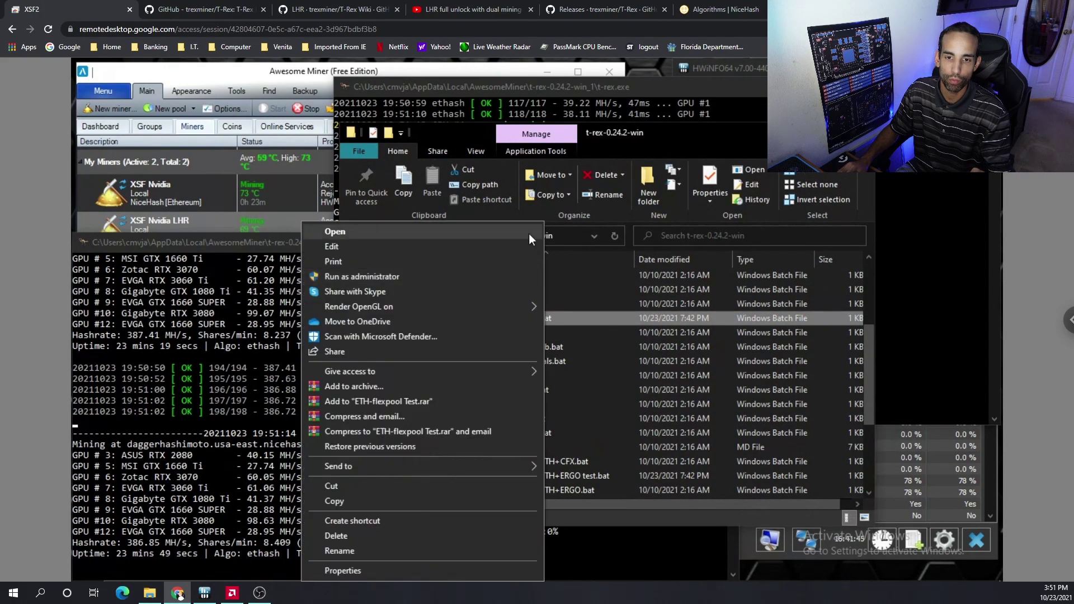
left_click(431, 247)
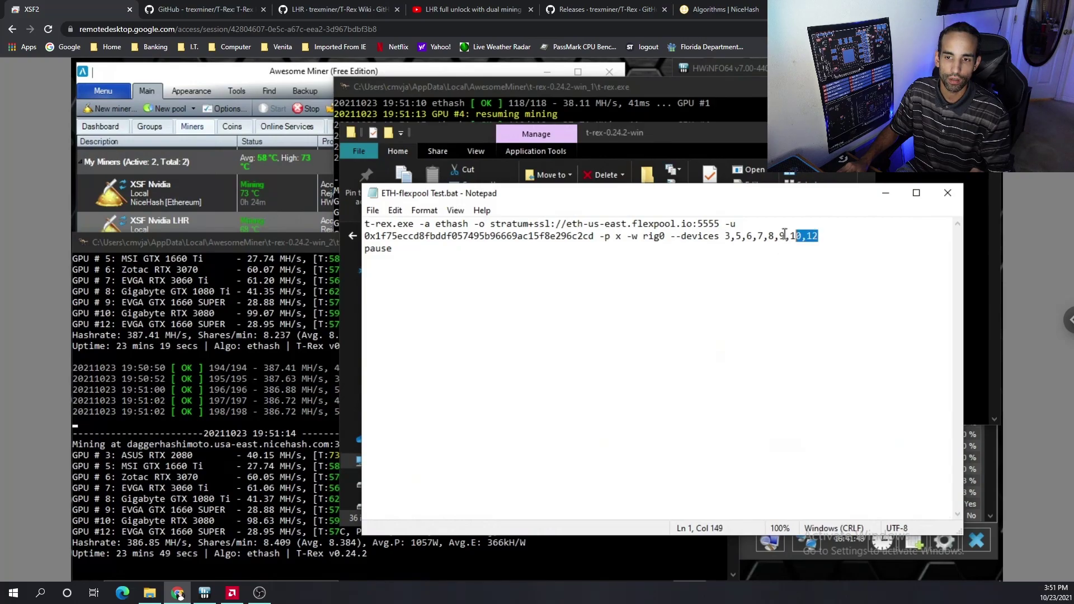
left_click_drag(700, 241, 671, 237)
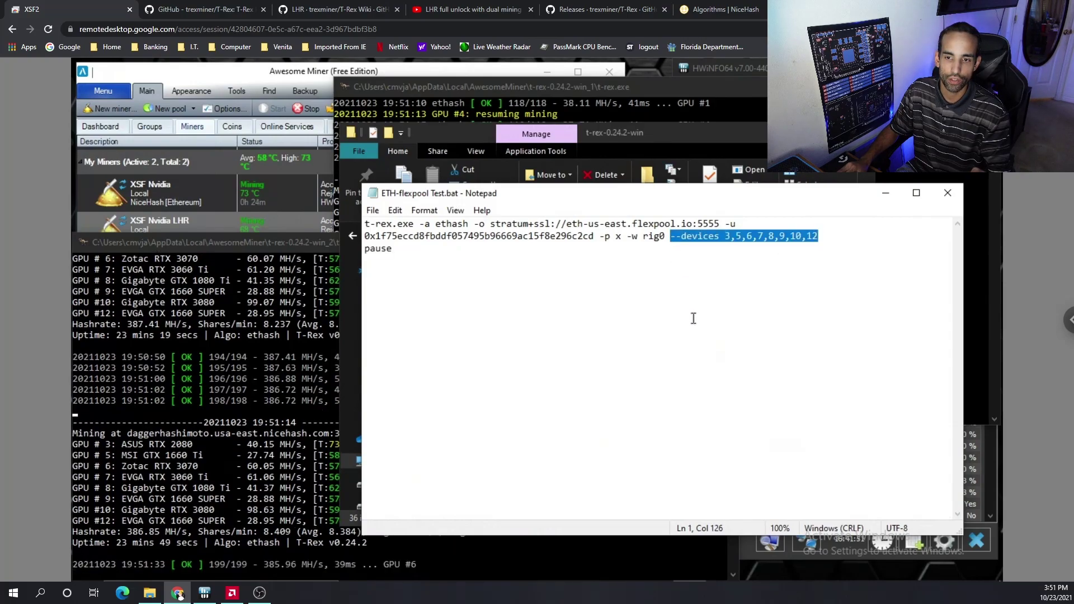
left_click(947, 194)
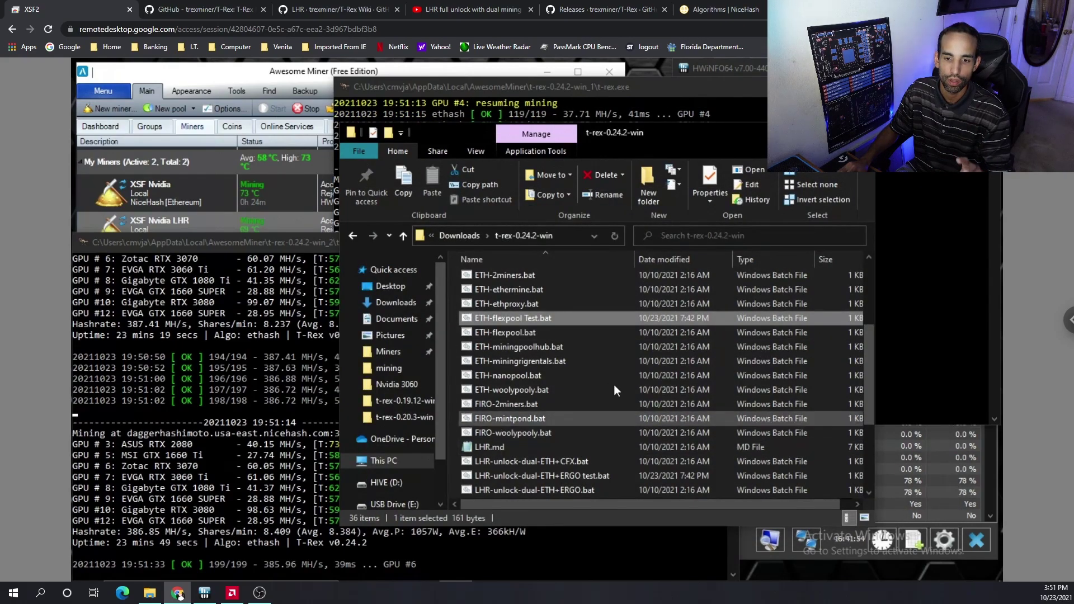
Step: Check --devices 0,1,2,4,11 in LHR-unlock-dual-ETH+ERGO test.bat, then close Notepad and File Explorer
double_click(599, 473)
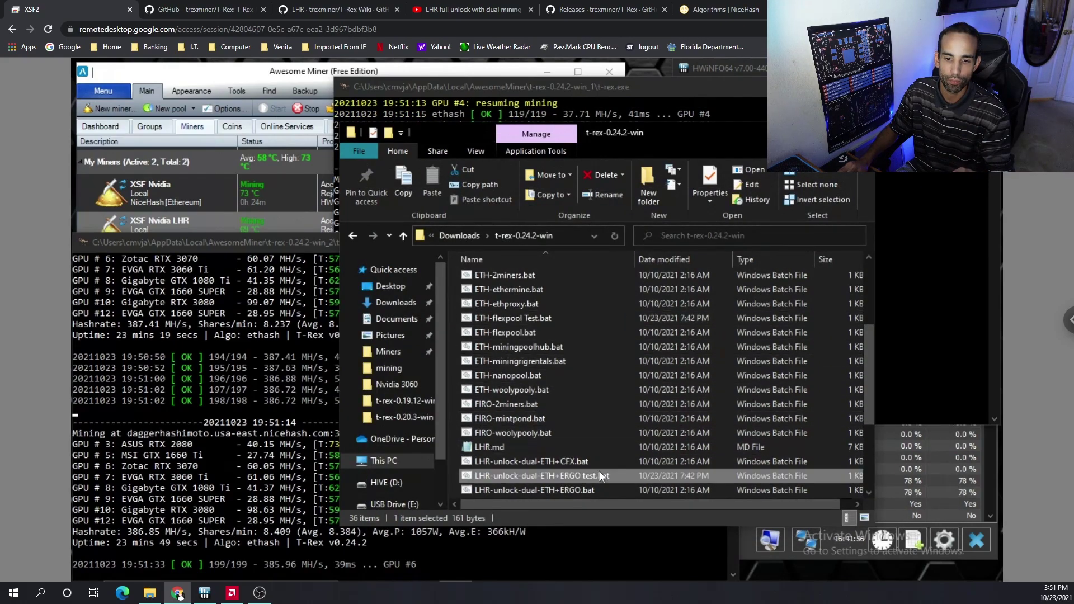
right_click(599, 473)
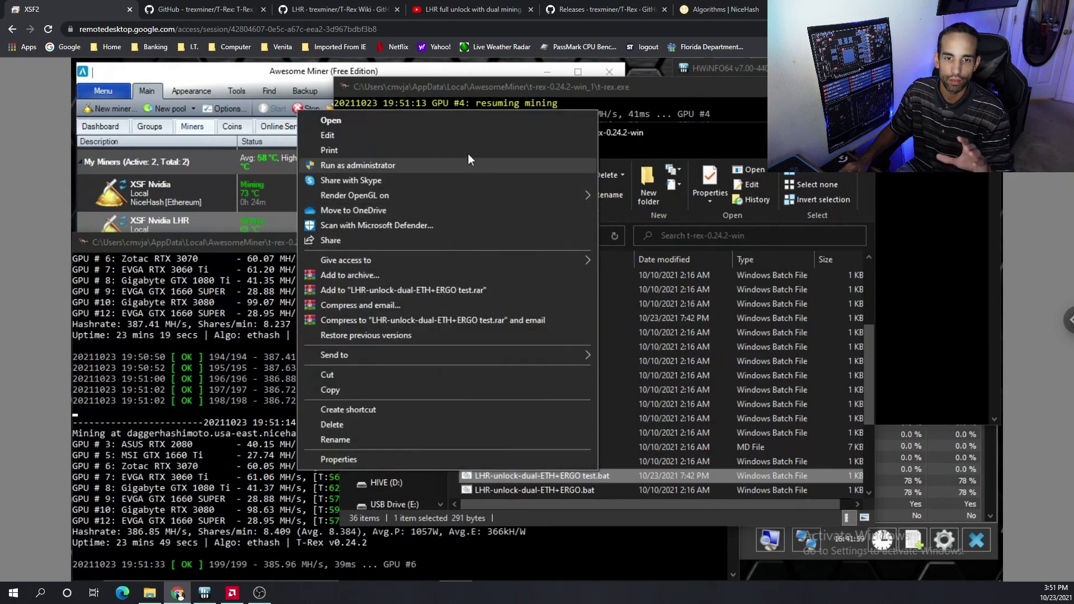
left_click(468, 134)
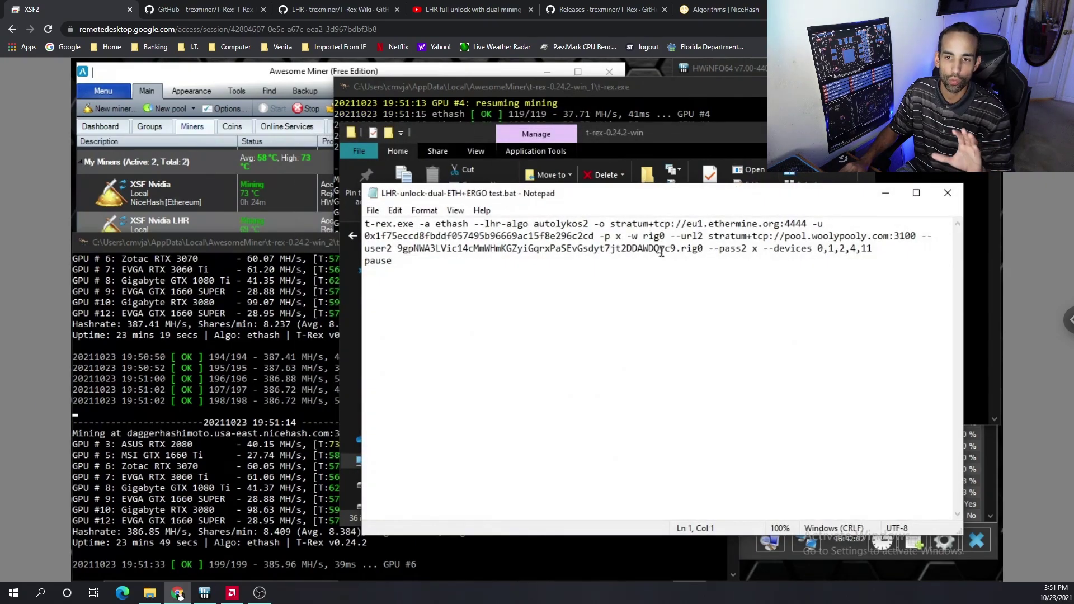
left_click_drag(870, 248, 778, 250)
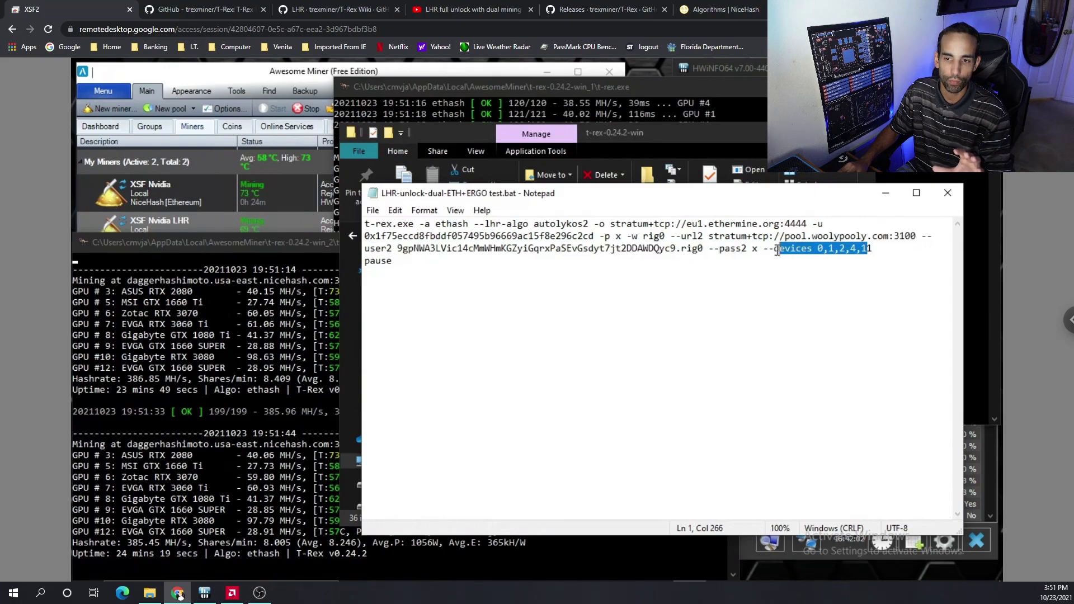
left_click(766, 251)
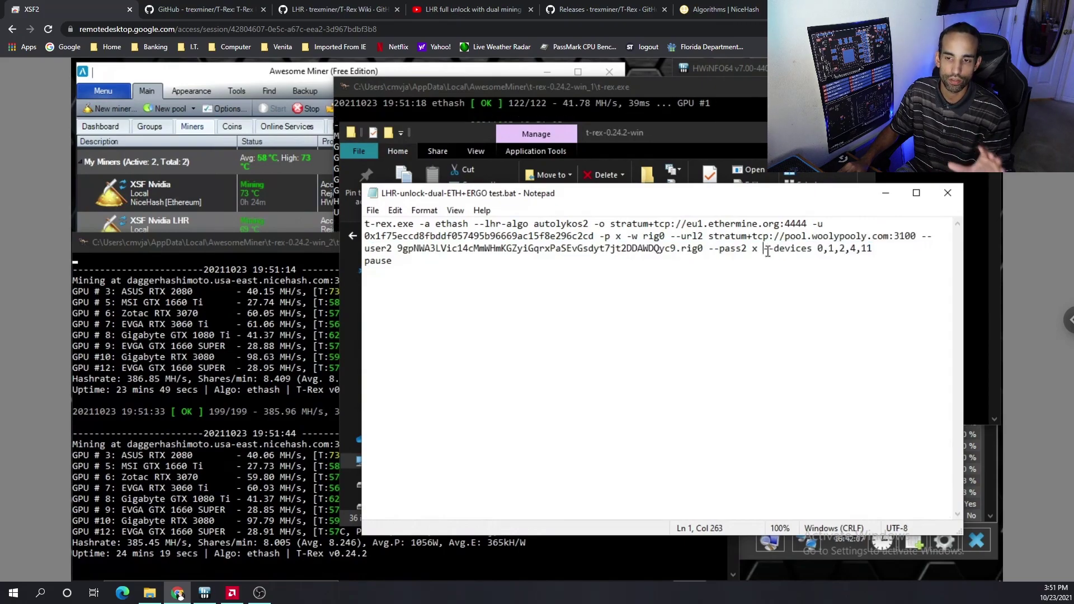
left_click_drag(768, 252, 844, 256)
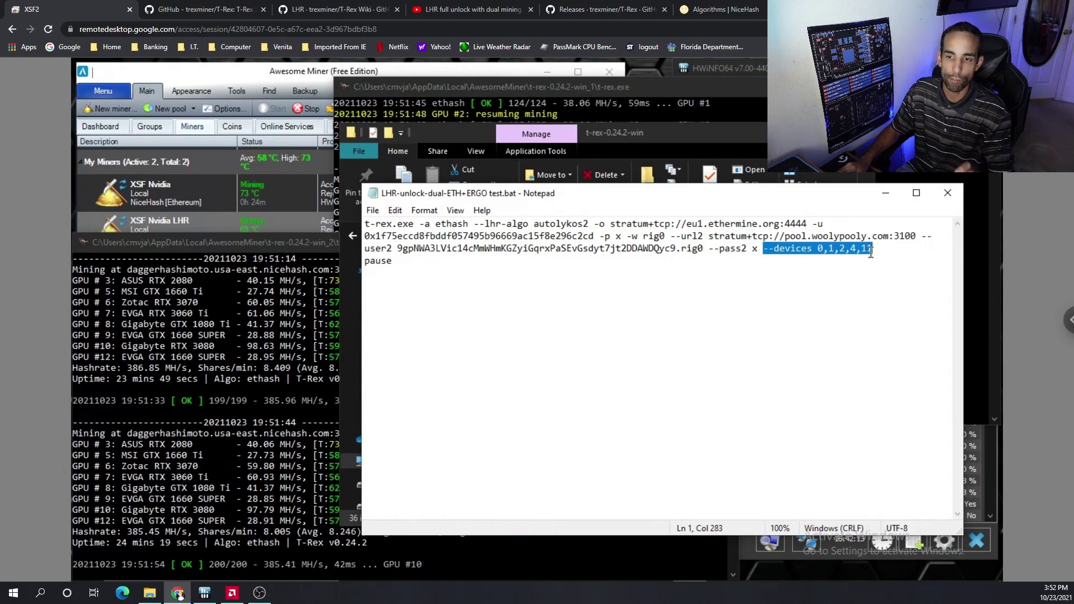
left_click(900, 244)
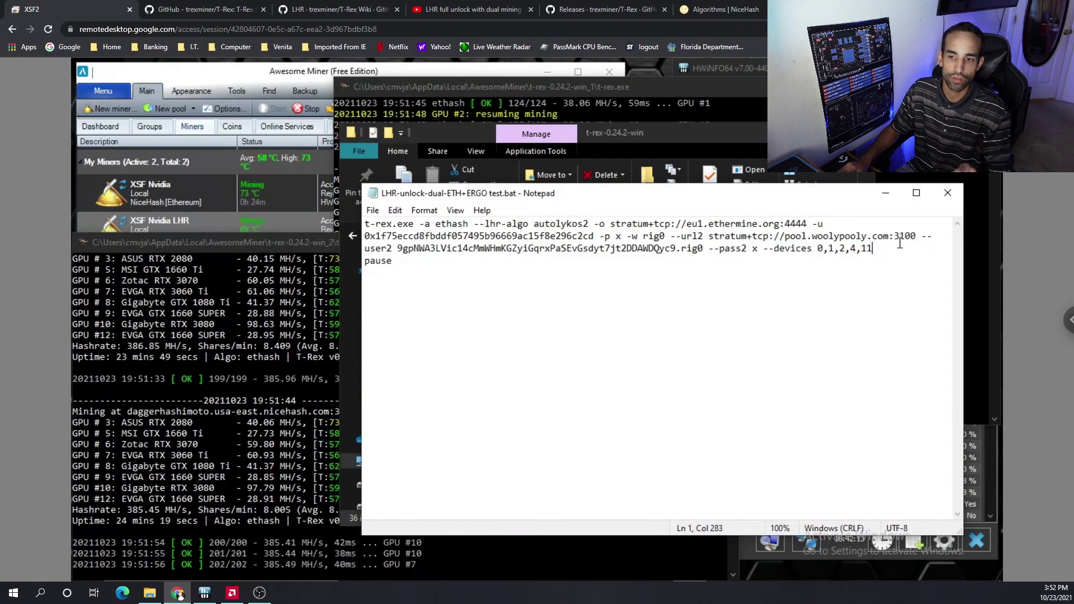
left_click(947, 194)
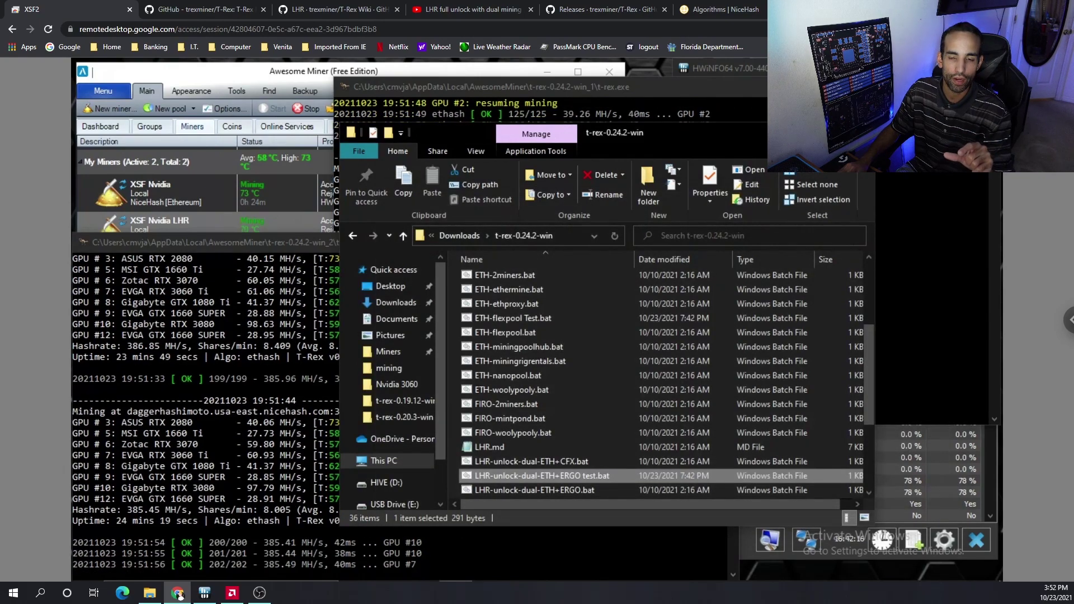
key("alt+F4")
Step: Review the XSF Nvidia LHR managed miner's command-line parameters in Options, then cancel without saving
left_click(291, 71)
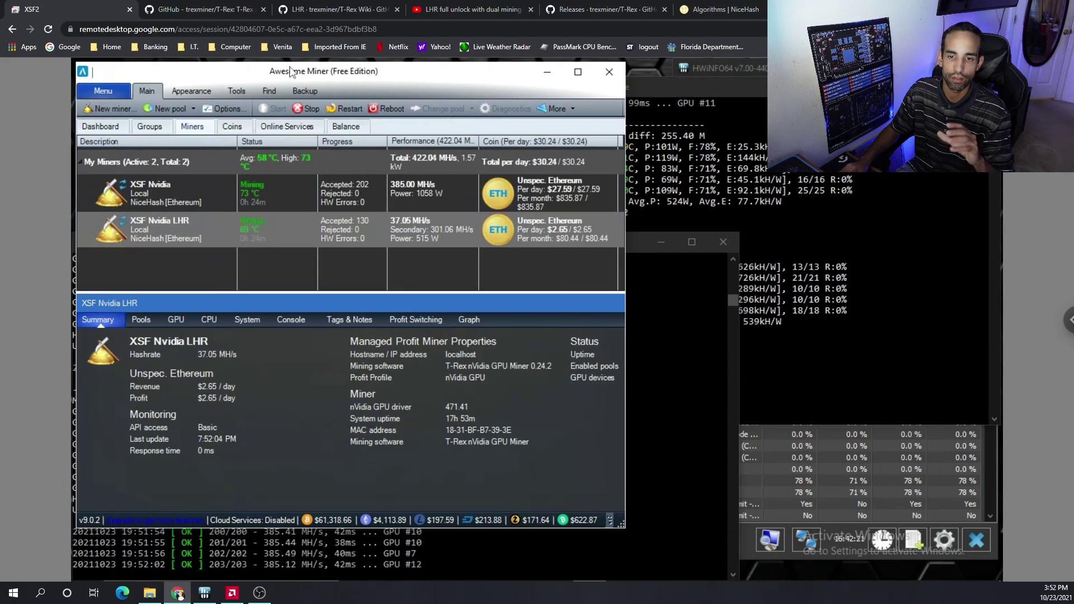
left_click(226, 108)
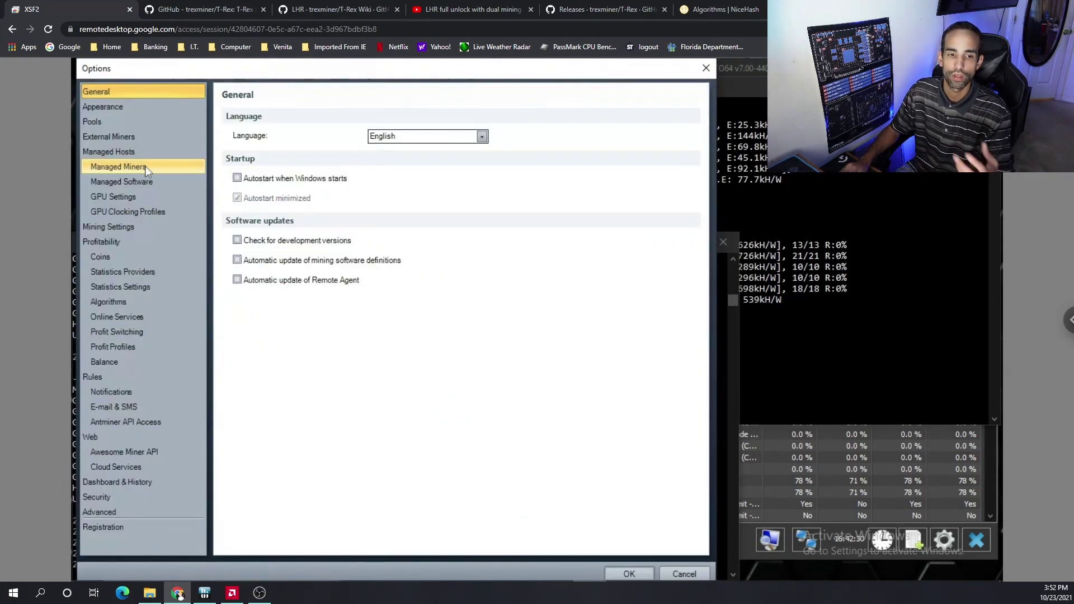
left_click(132, 169)
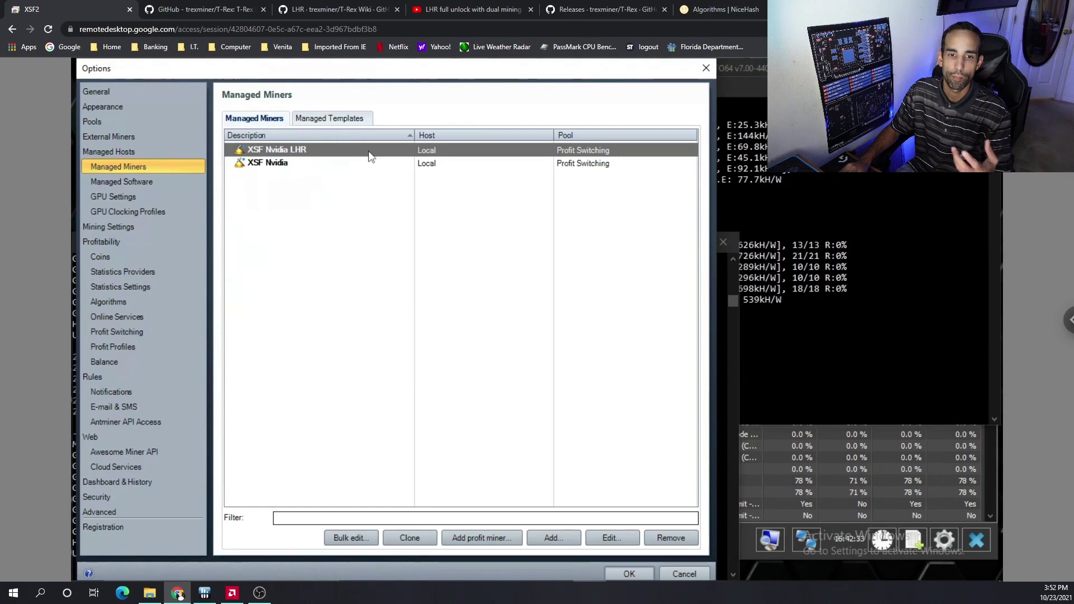
double_click(369, 156)
left_click(155, 163)
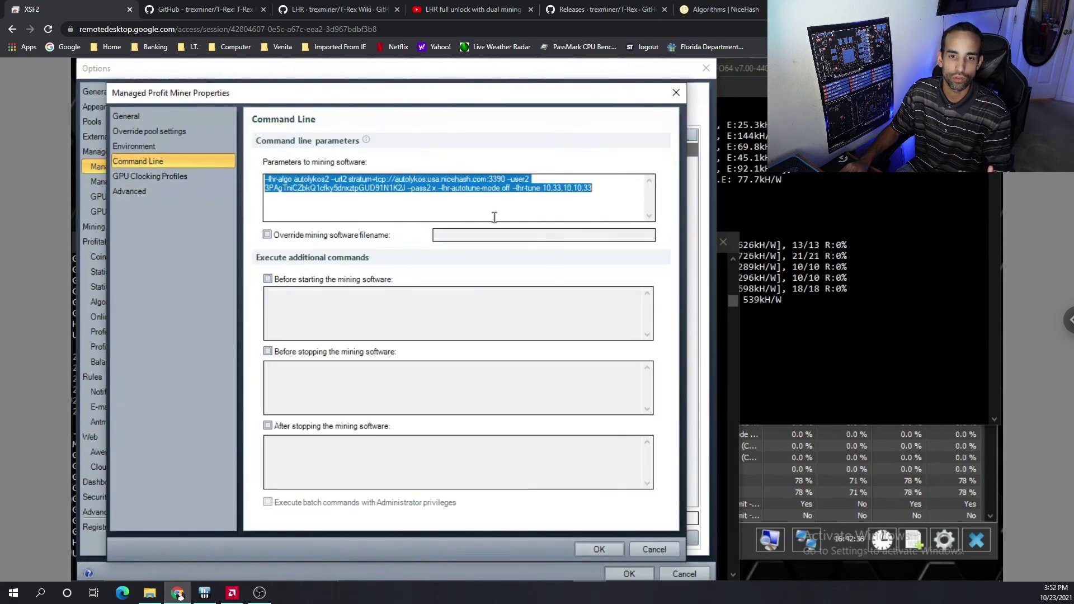
left_click(654, 550)
Step: In Profit Profiles, inspect the nVidia GPU profile's settings and close them without changes
left_click(144, 345)
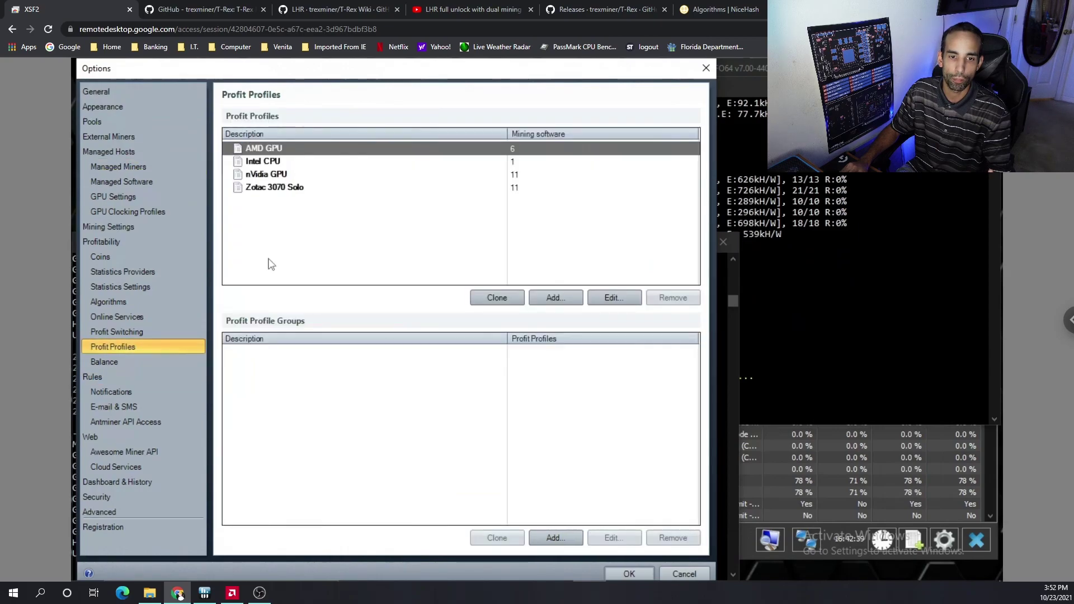
left_click(307, 178)
double_click(306, 177)
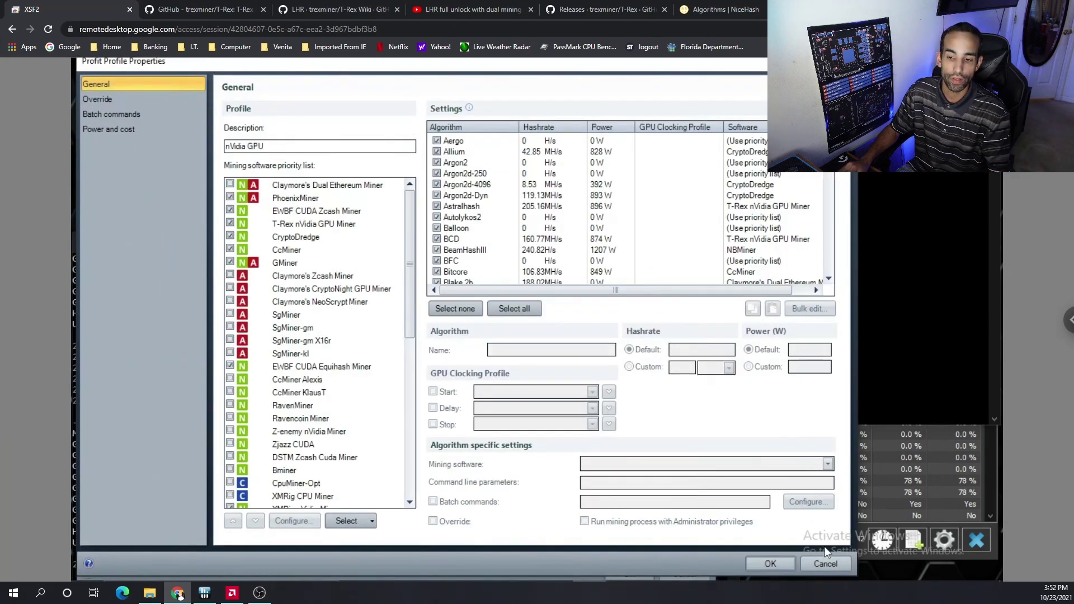
left_click(824, 562)
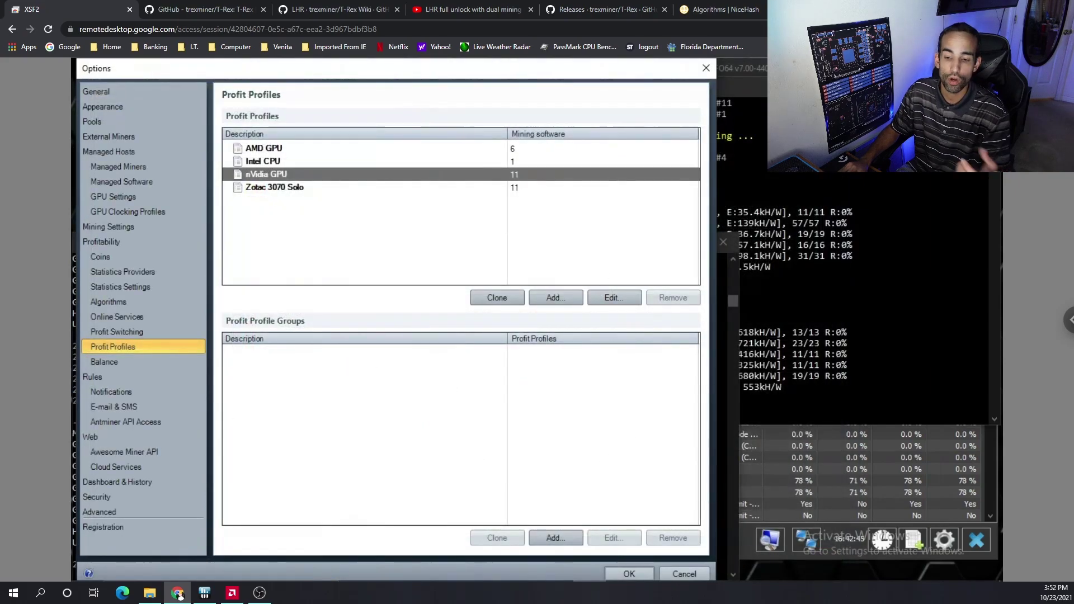